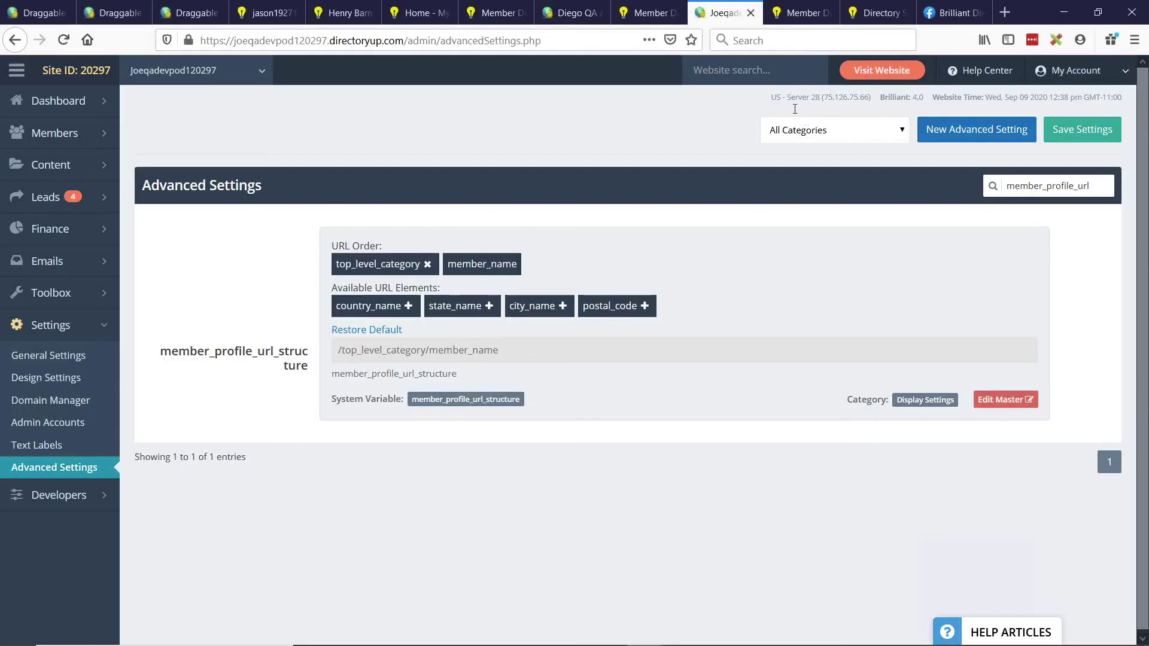
# Load the demo directory site in a new tab and open its upcoming events list.
pyautogui.click(1008, 13)
pyautogui.write('d')
pyautogui.press('Return')
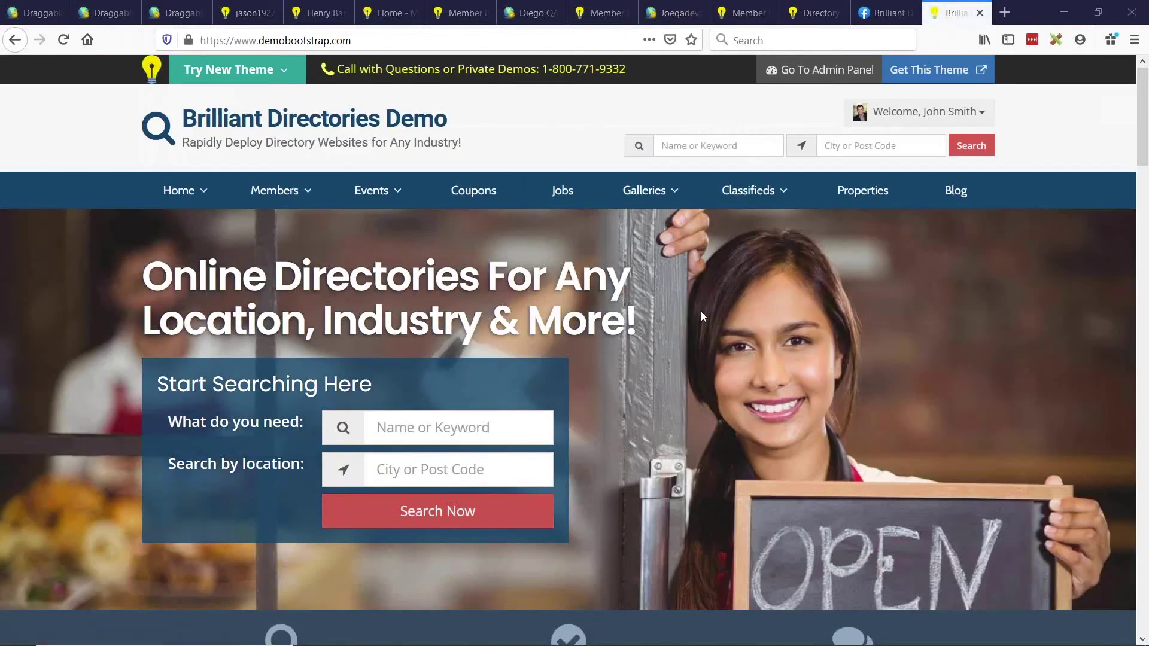
pyautogui.middleClick(377, 197)
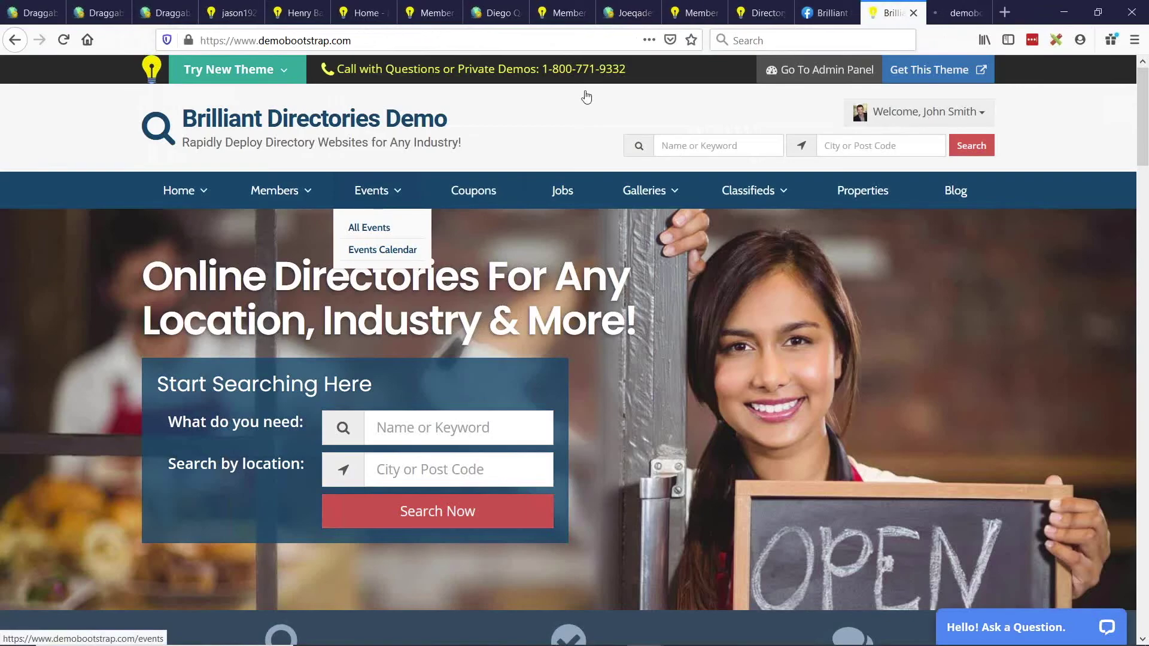
pyautogui.click(448, 190)
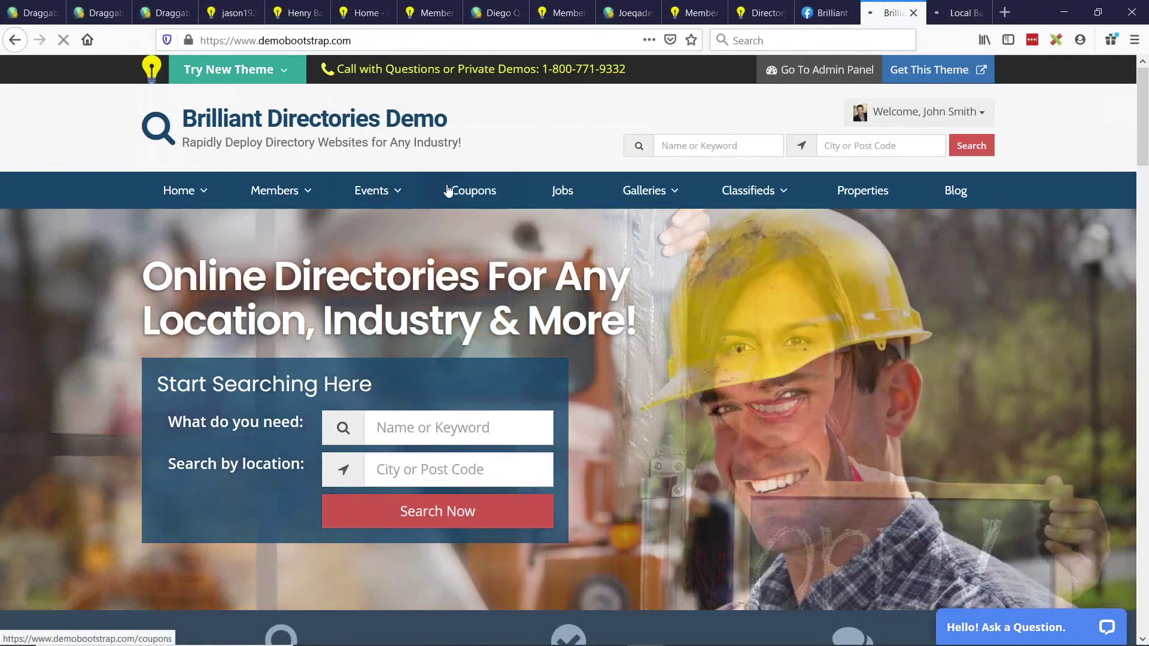
pyautogui.click(372, 191)
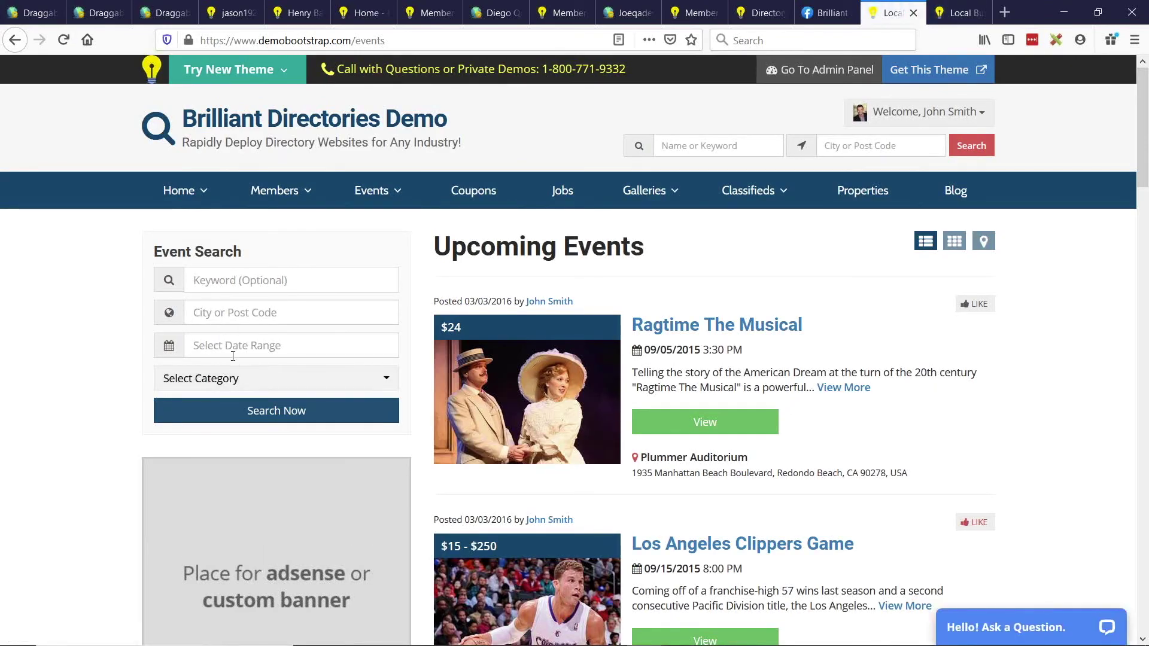
# Search the demo site's events for the keyword musical.
pyautogui.click(224, 282)
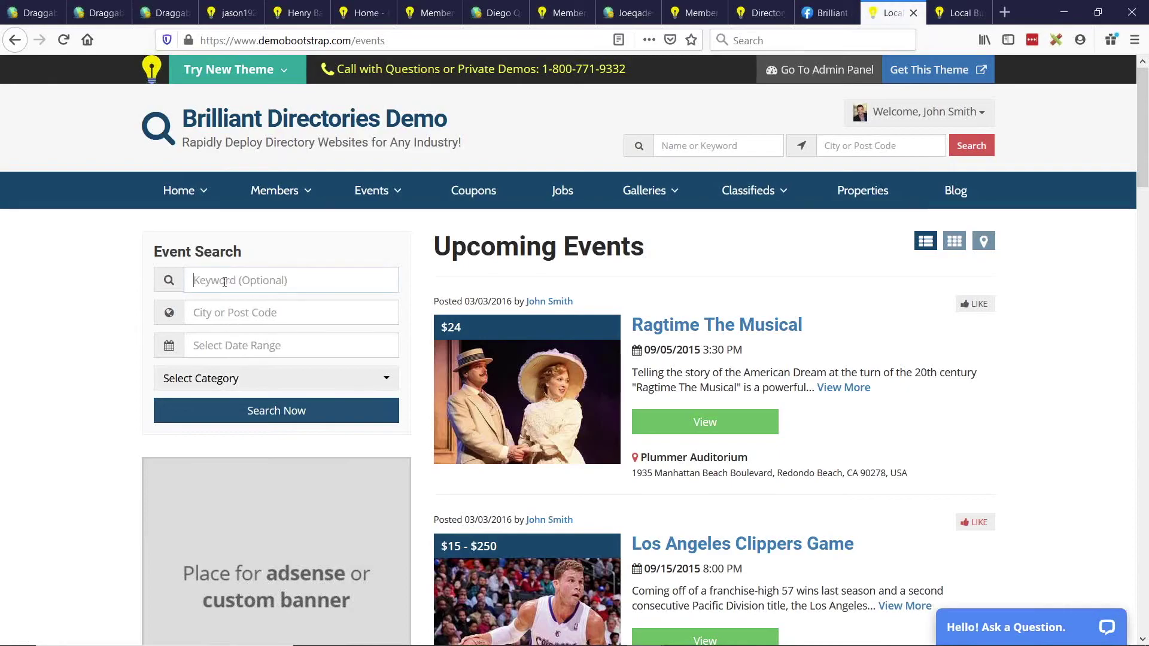
pyautogui.write(',mu')
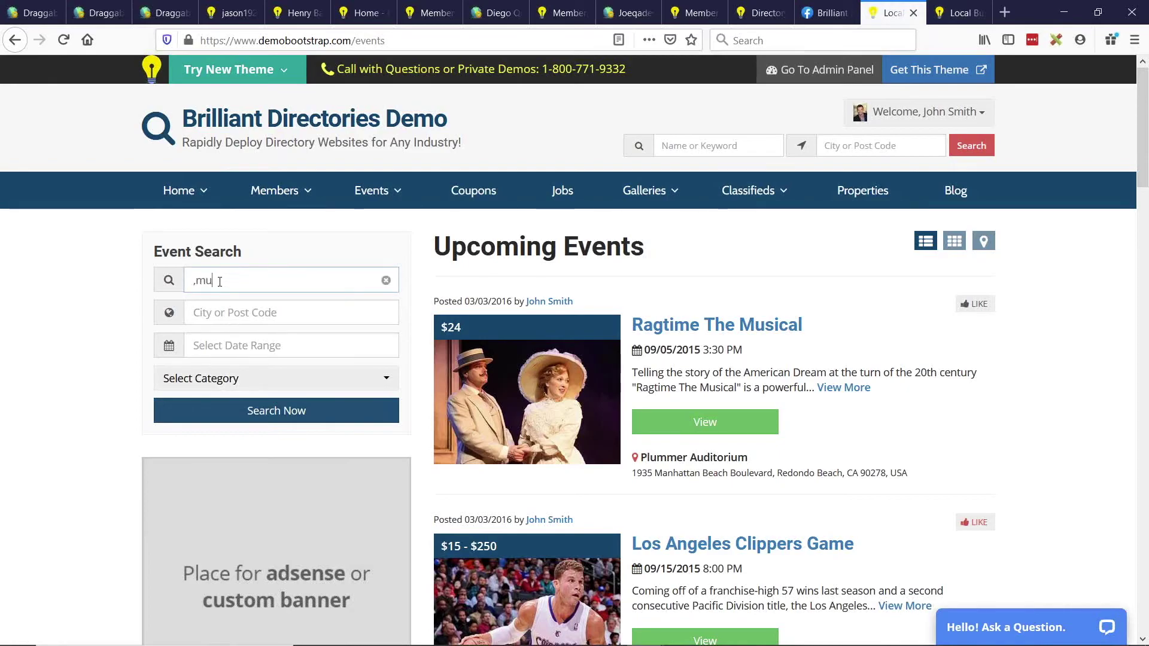
pyautogui.write('sical')
pyautogui.press('Return')
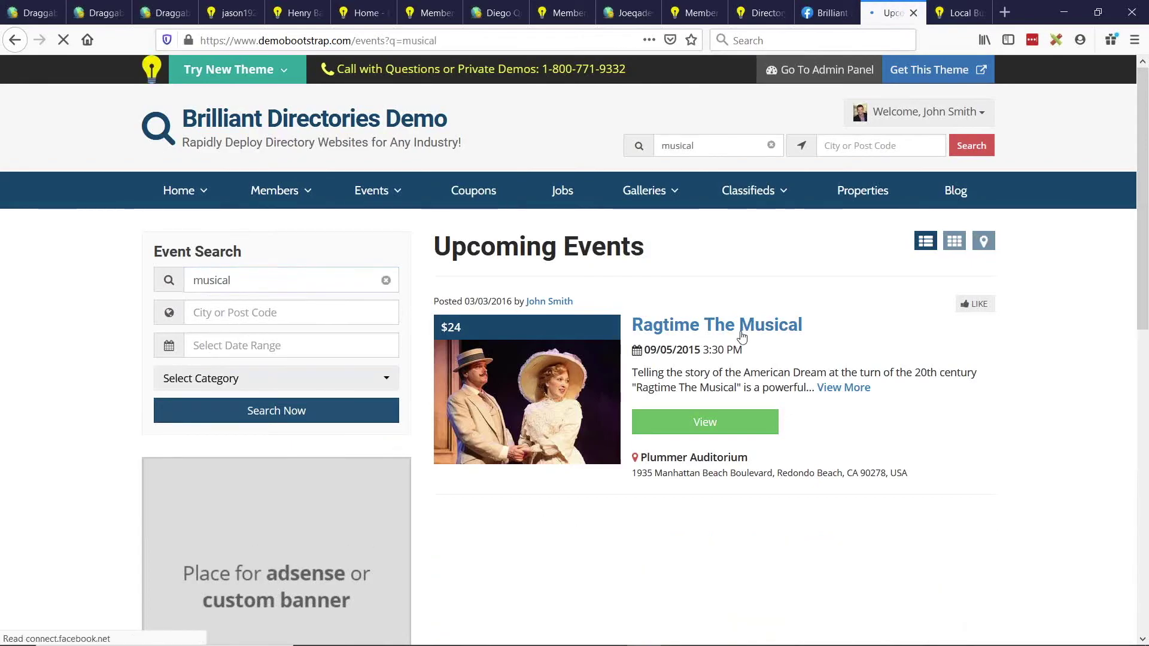
pyautogui.scroll(-3, 728, 351)
pyautogui.scroll(3, 729, 351)
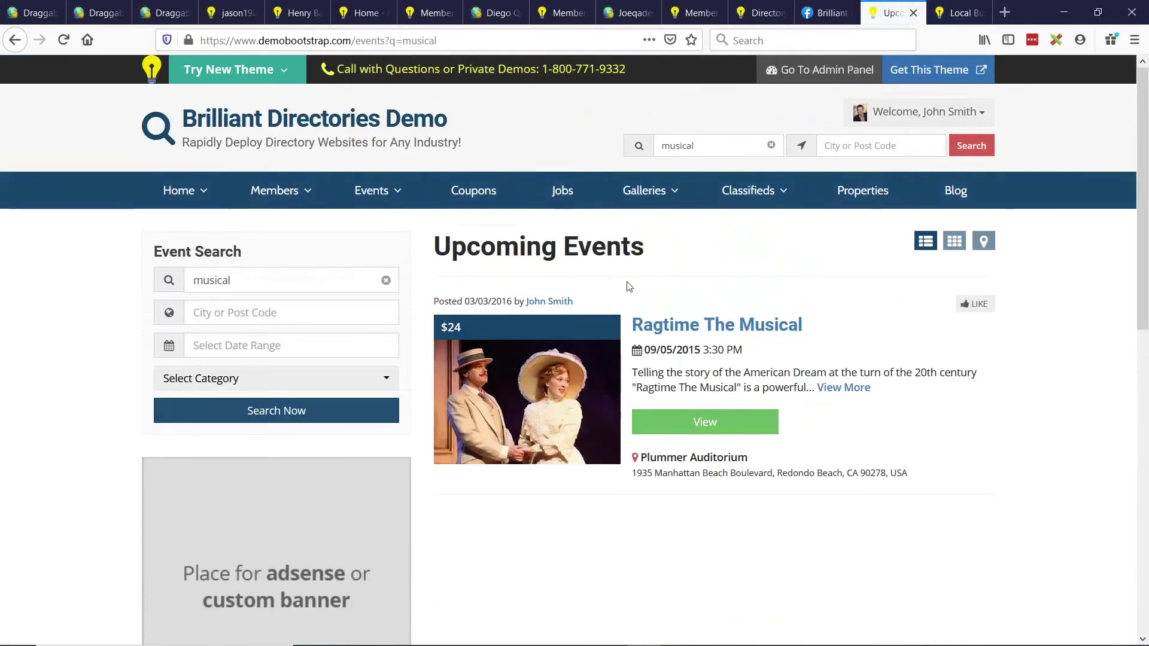
# View the Job Listings page, then return to the other site's content blocks page.
pyautogui.click(570, 193)
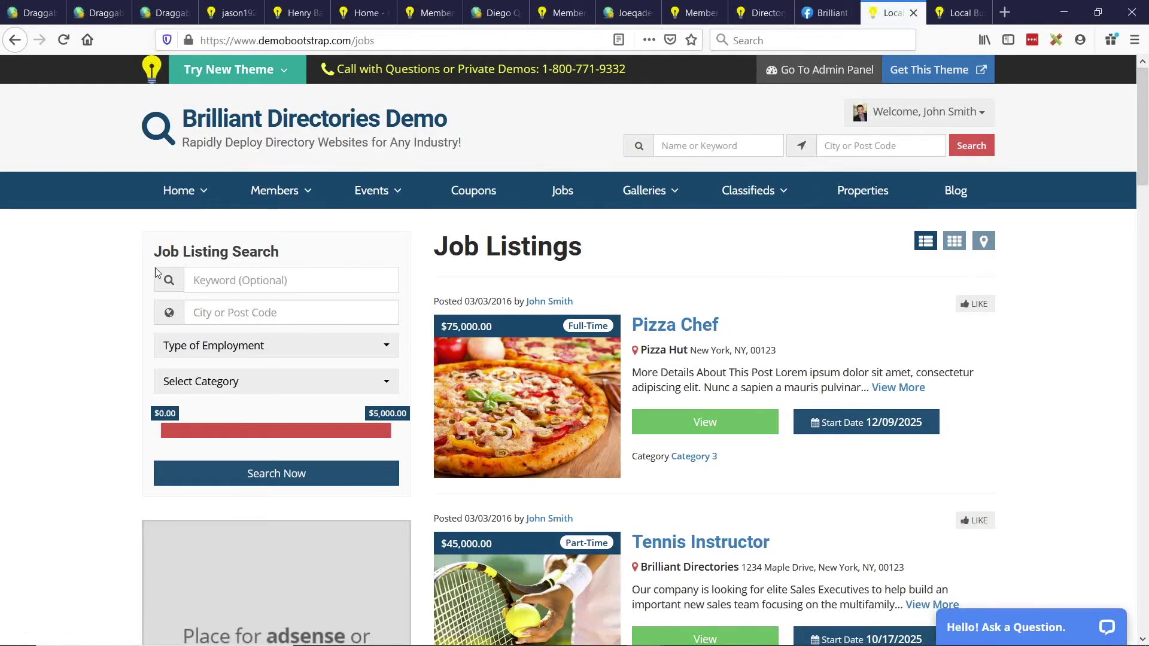
pyautogui.moveTo(154, 254); pyautogui.dragTo(299, 255)
pyautogui.moveTo(449, 249); pyautogui.dragTo(589, 252)
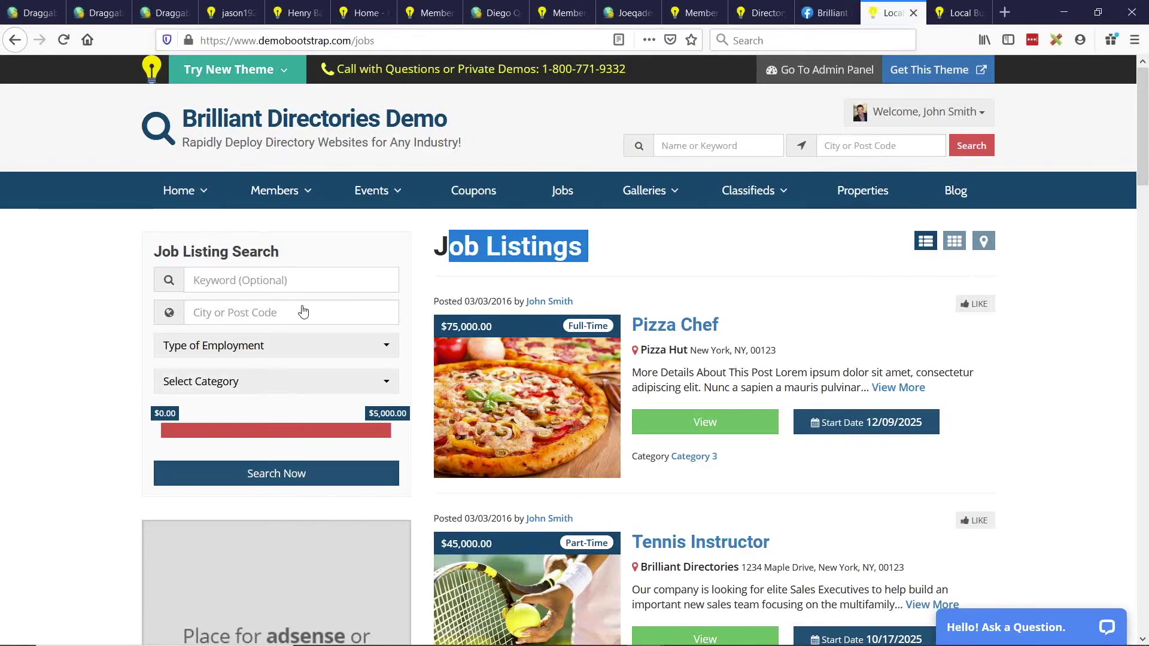
pyautogui.click(620, 256)
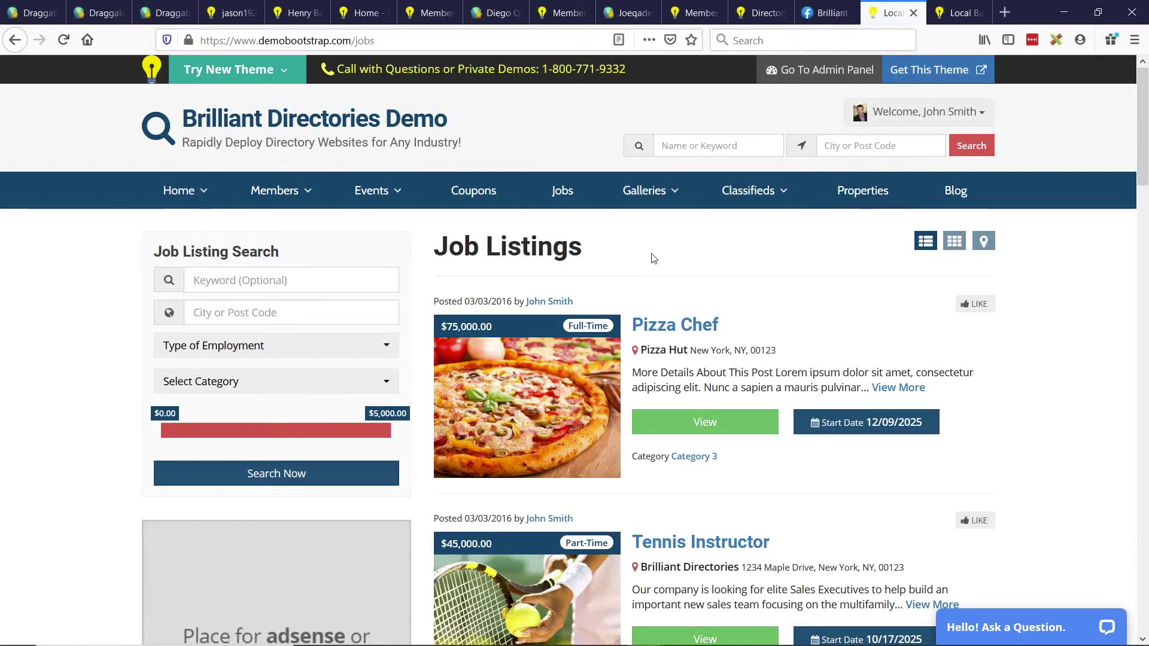
pyautogui.click(222, 10)
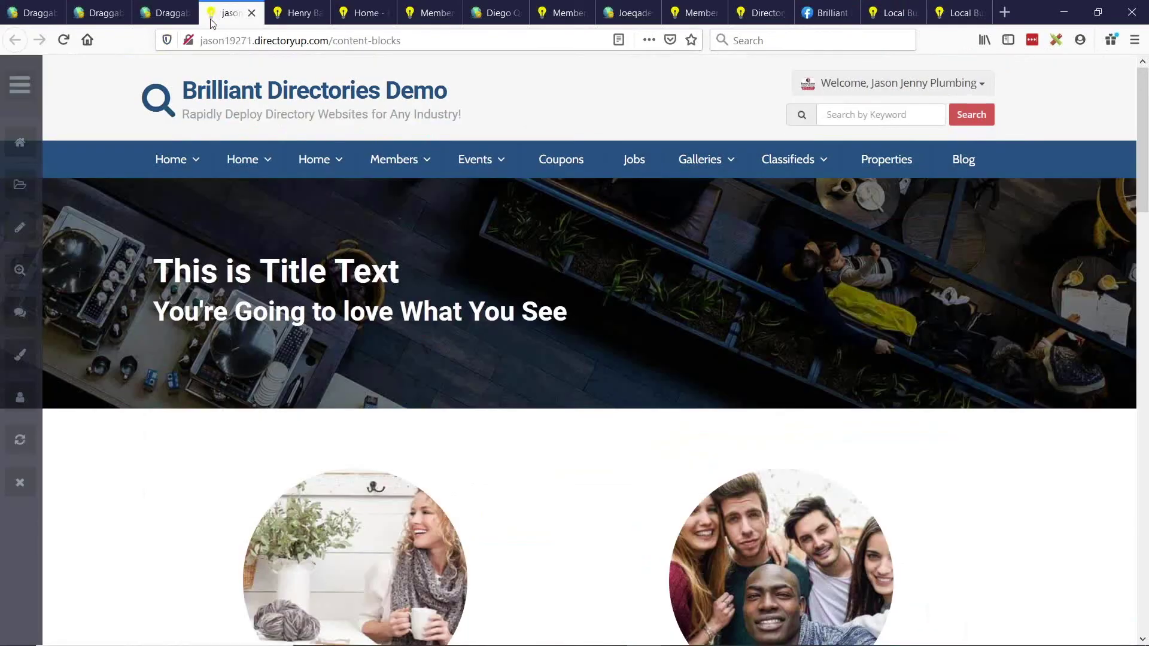
# Load the directory site's homepage, then switch to its admin dashboard.
pyautogui.click(271, 93)
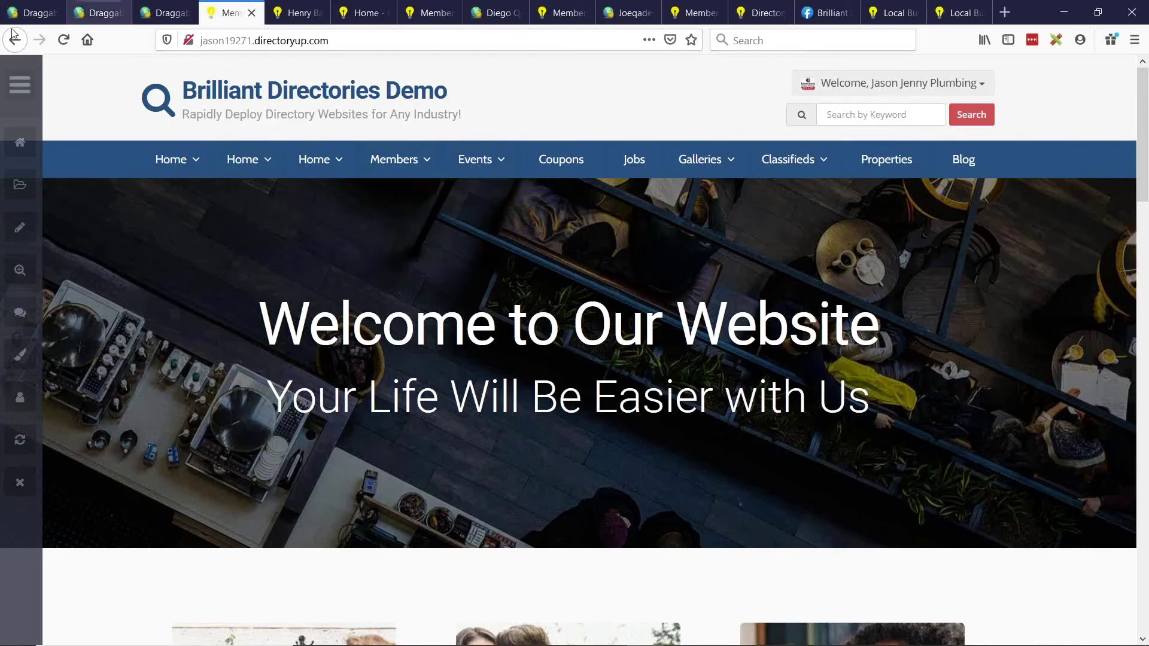
pyautogui.click(35, 12)
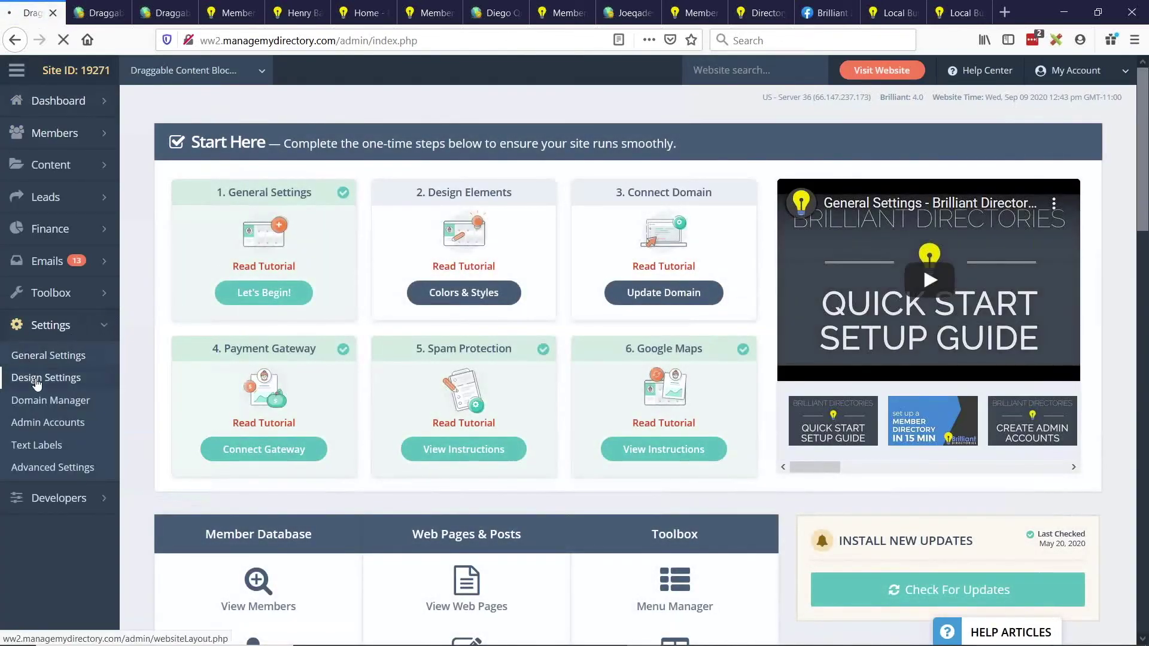
# In Design Settings > Header Design, set Show Header Search? to Global Website Search.
pyautogui.click(36, 384)
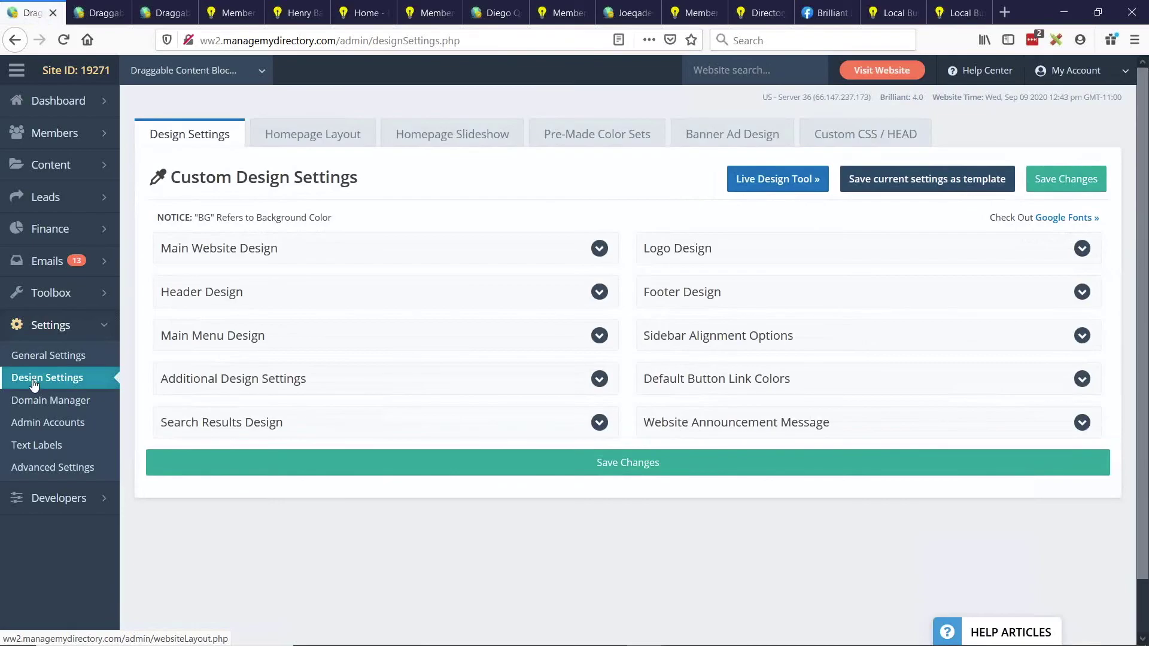
pyautogui.click(285, 303)
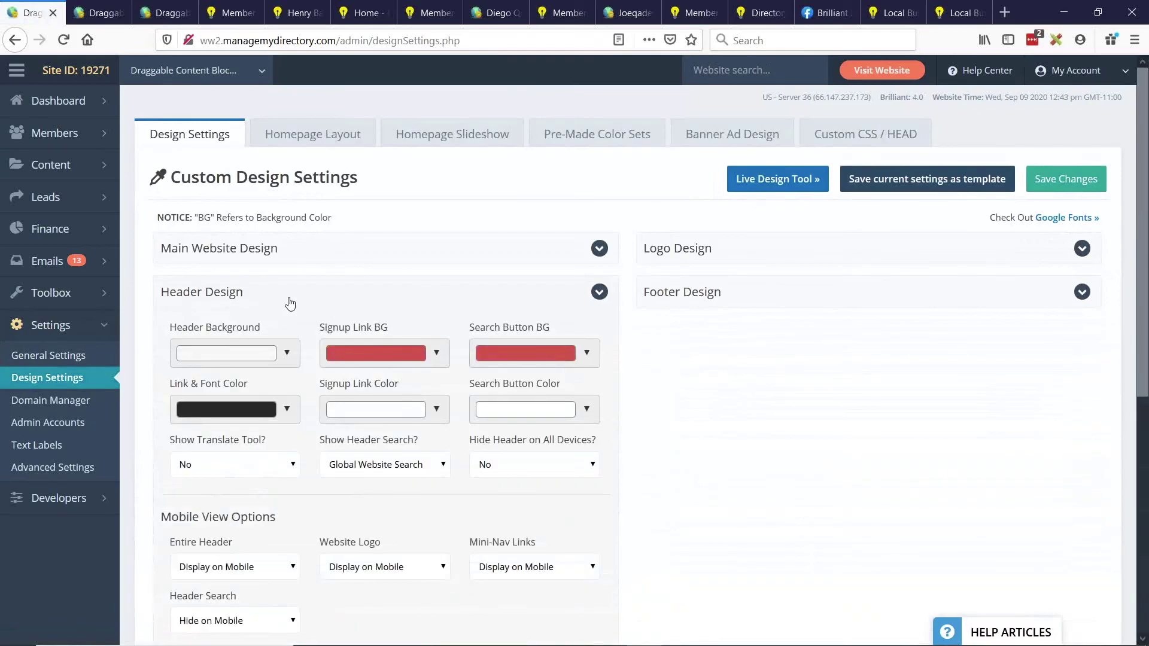
pyautogui.moveTo(321, 442); pyautogui.dragTo(424, 449)
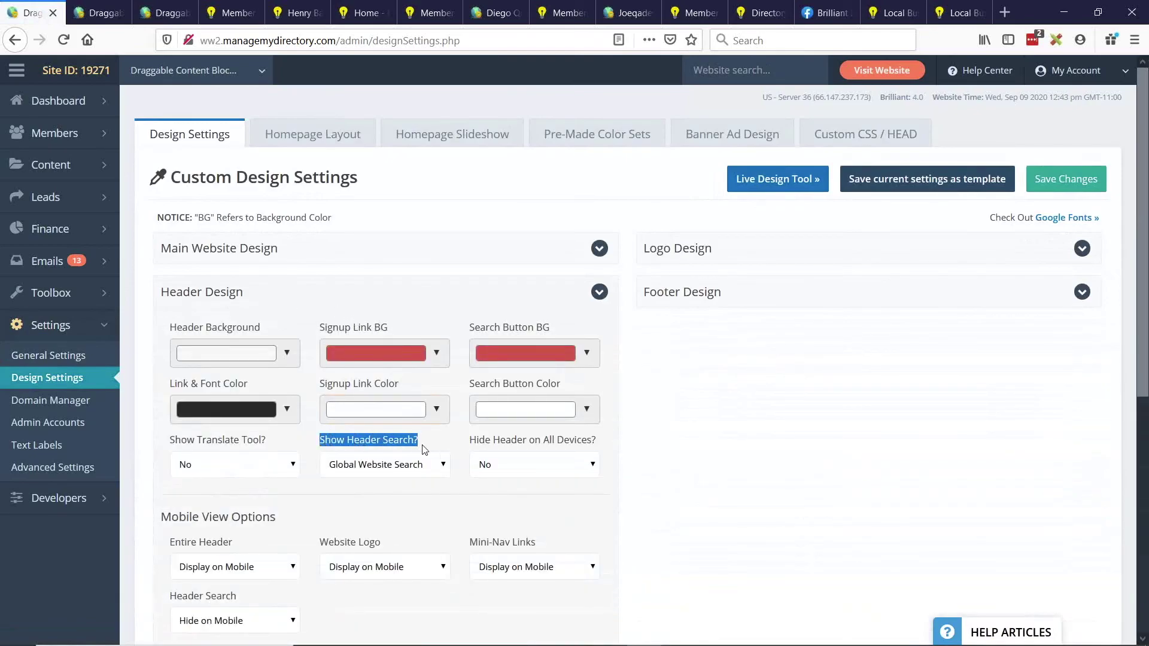
pyautogui.click(389, 467)
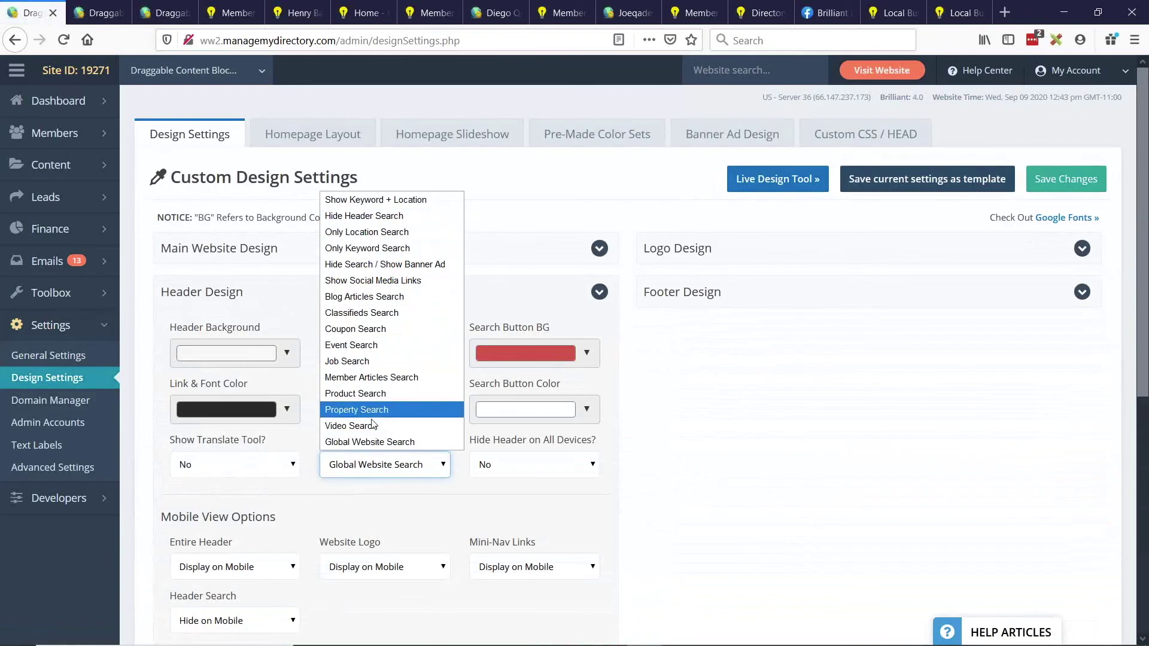
pyautogui.click(366, 443)
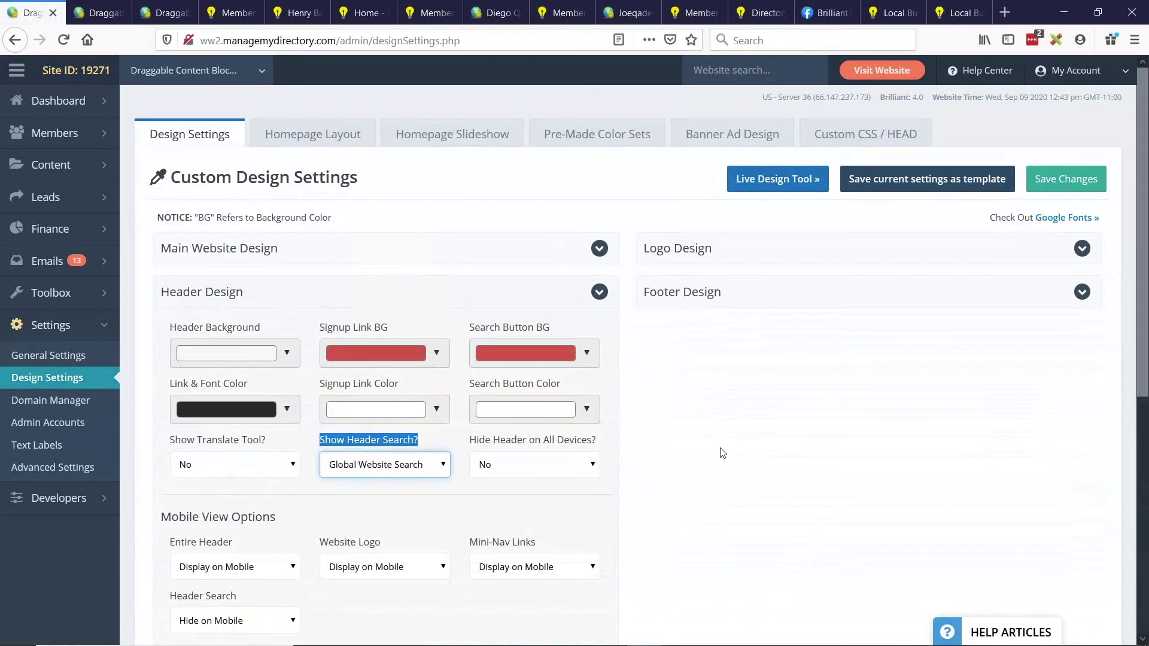
pyautogui.click(654, 409)
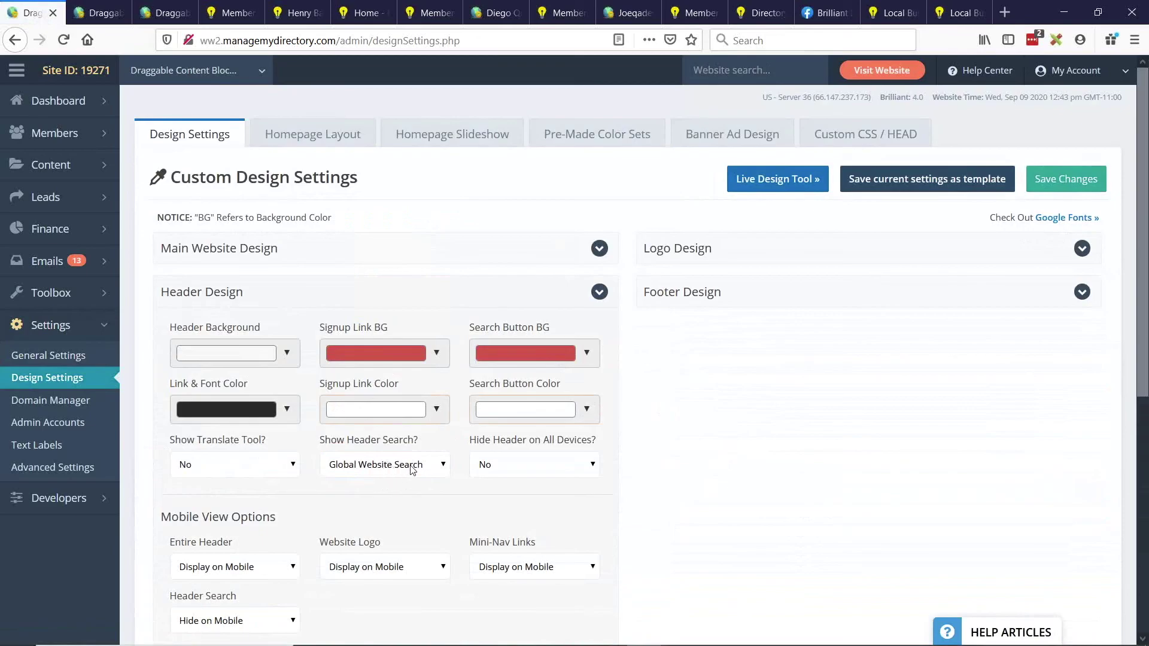
# In the Homepage Layout search settings, set Search Type to Global Website Search.
pyautogui.click(327, 139)
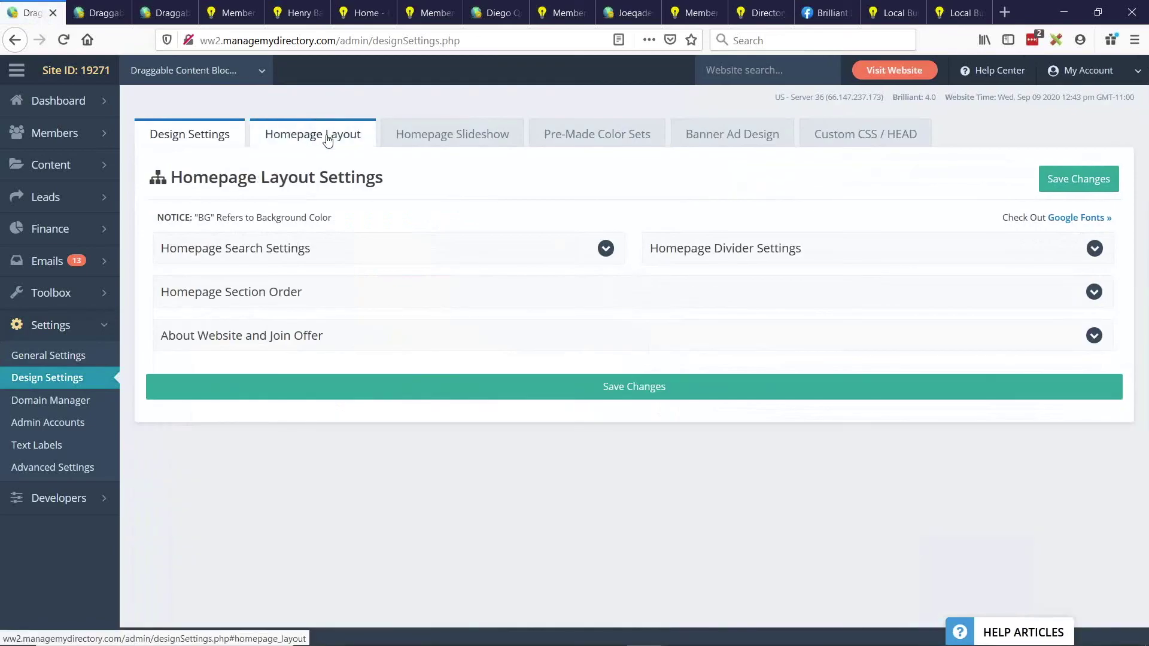
pyautogui.click(245, 256)
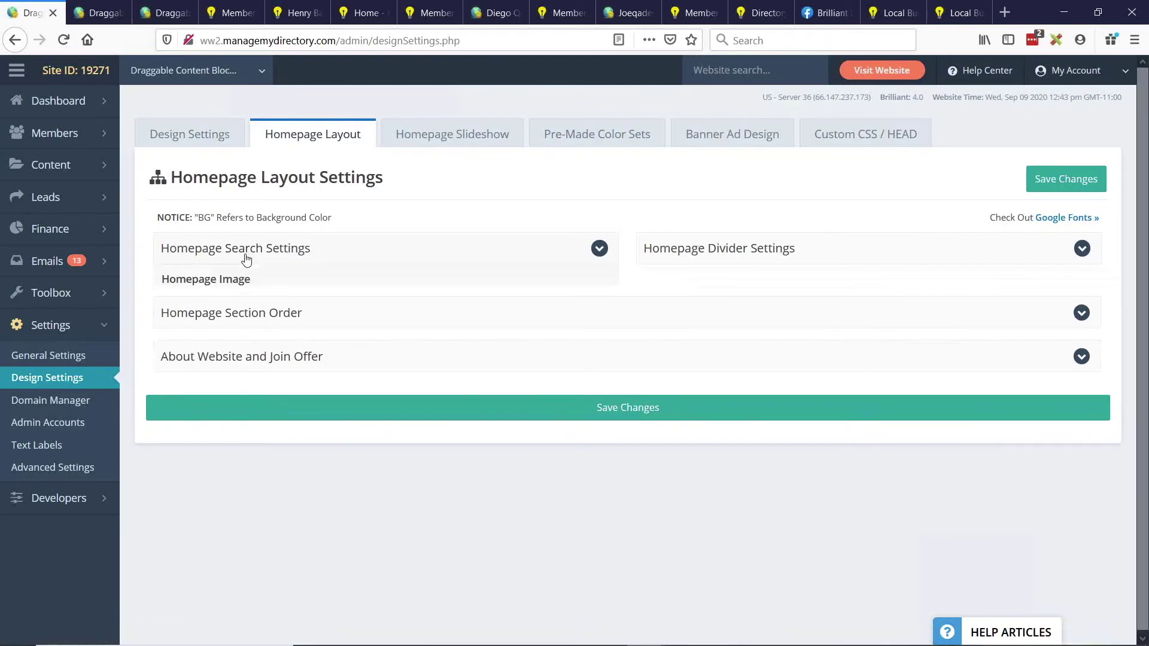
pyautogui.scroll(-1, 413, 254)
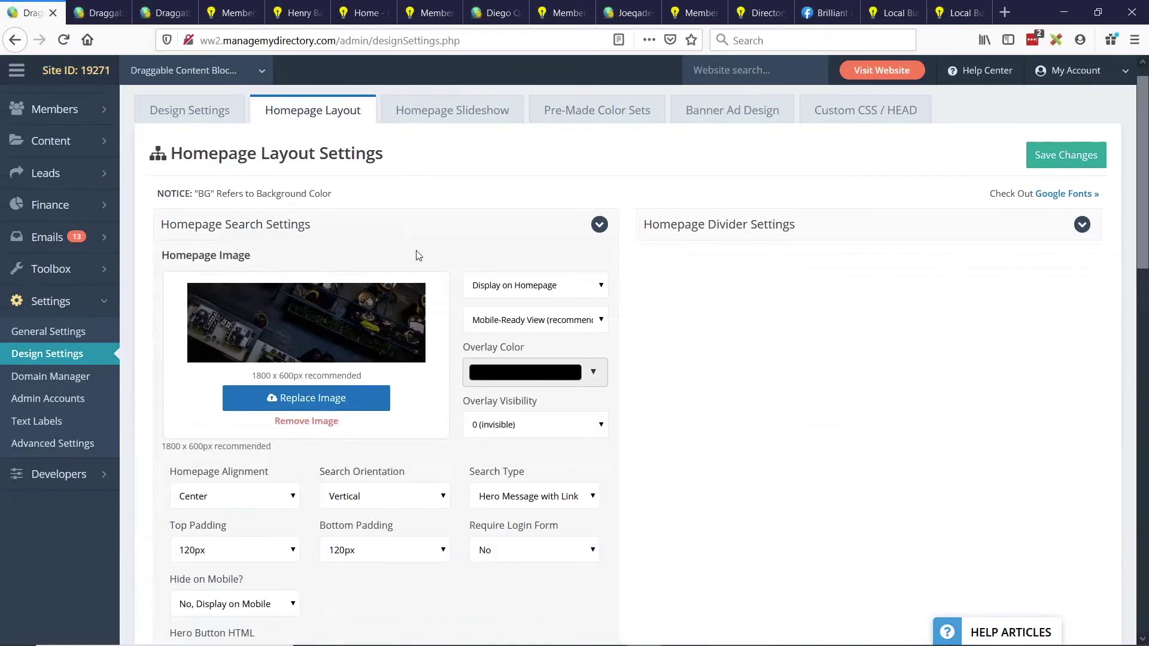
pyautogui.scroll(-3, 417, 255)
pyautogui.click(535, 362)
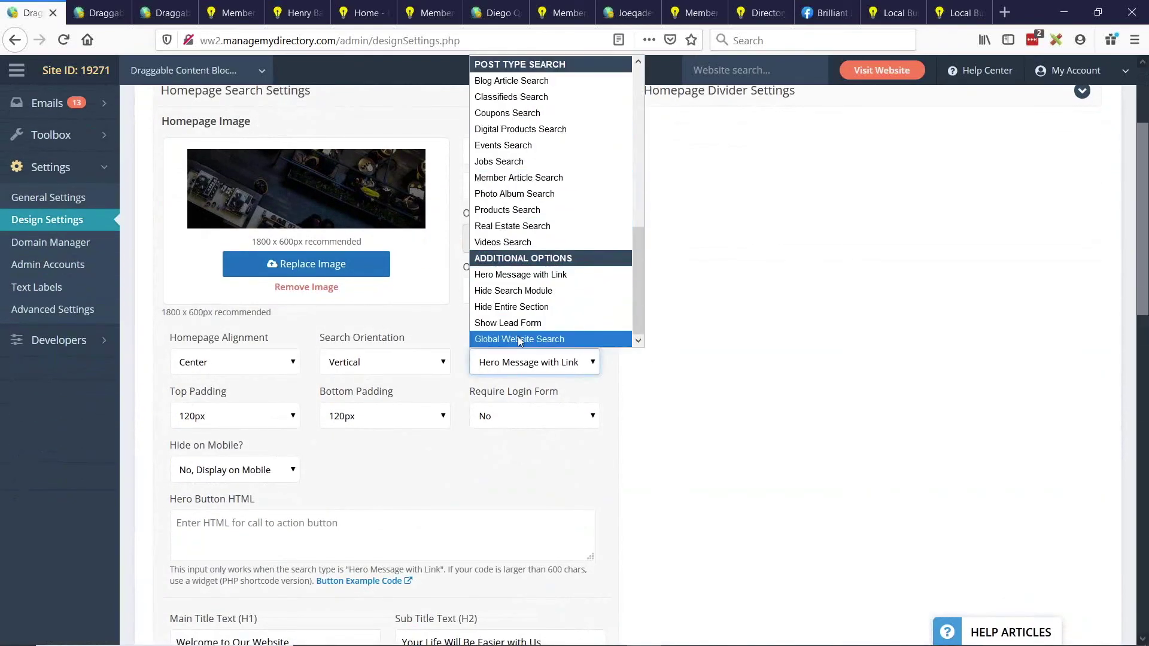
pyautogui.press('Escape')
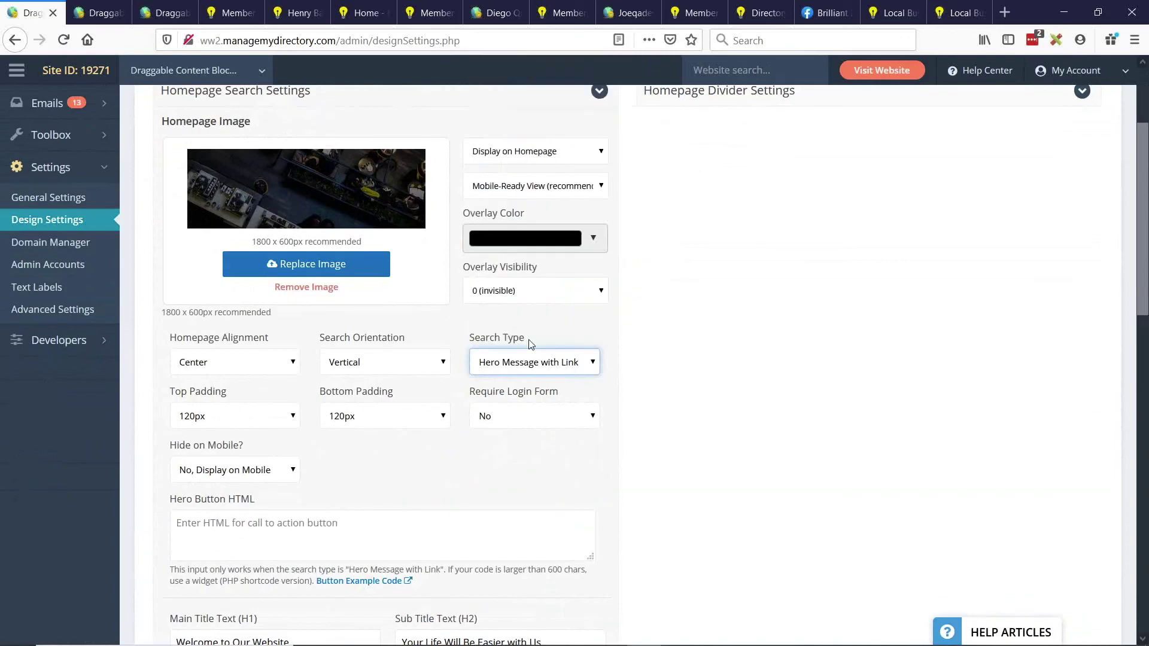
pyautogui.press('Up')
# Confirm Global Website Search as the search type, save the layout, and bring up the live site.
pyautogui.moveTo(470, 340); pyautogui.dragTo(535, 347)
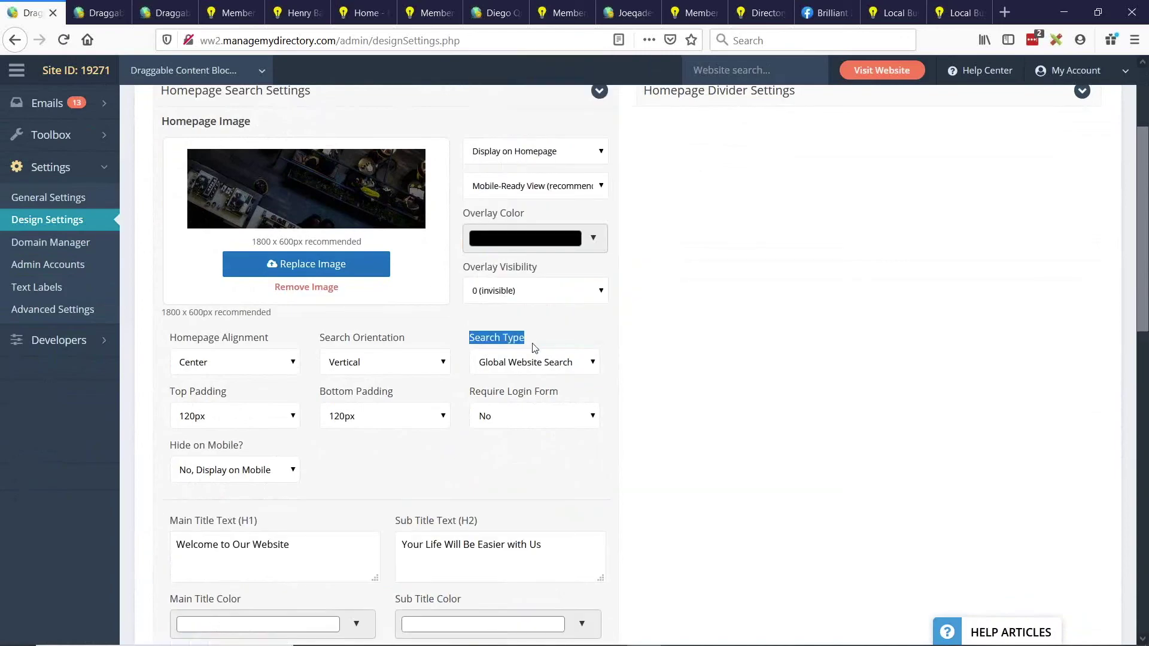
pyautogui.scroll(3, 534, 347)
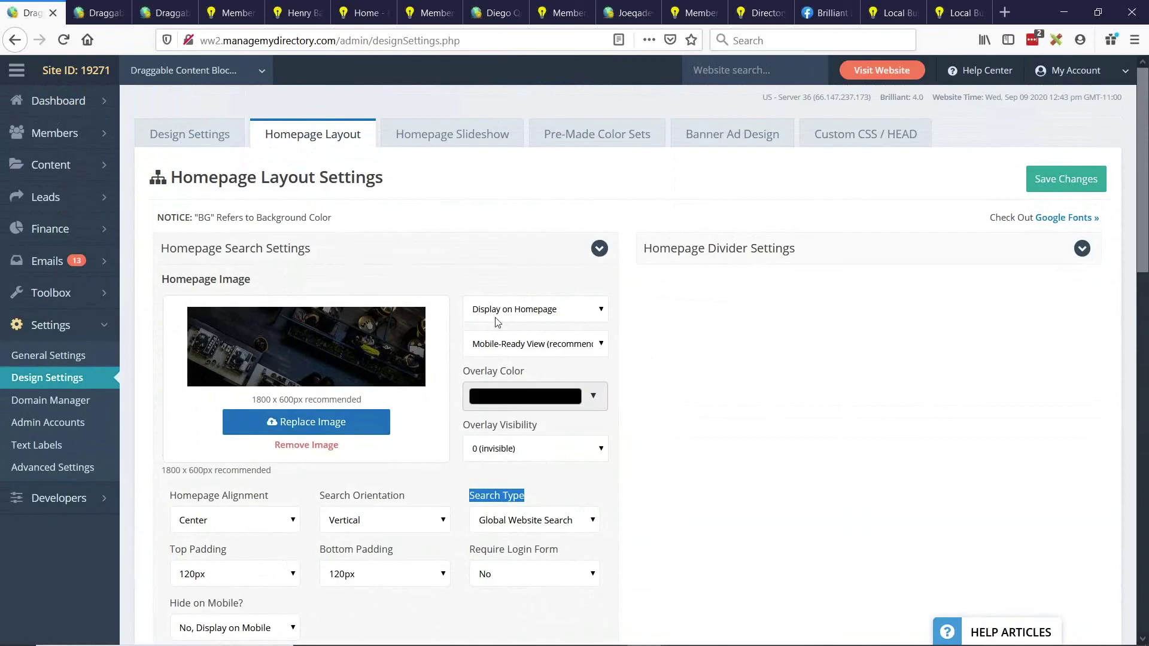
pyautogui.scroll(-3, 495, 322)
pyautogui.click(516, 366)
pyautogui.click(531, 345)
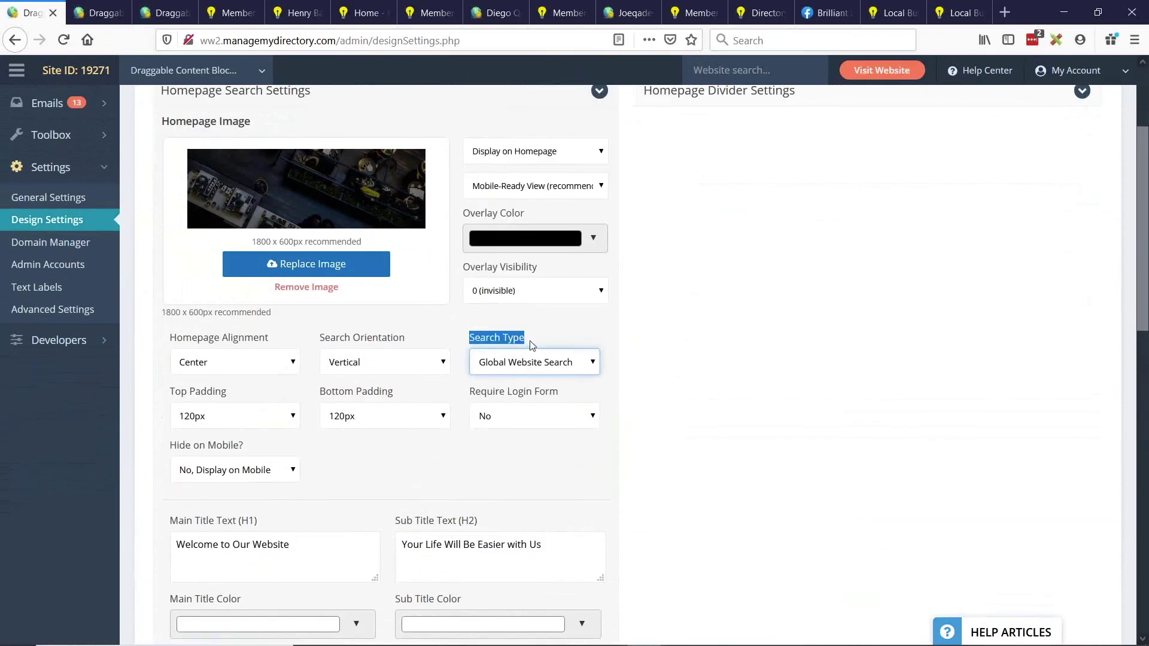
pyautogui.scroll(3, 796, 311)
pyautogui.click(1051, 185)
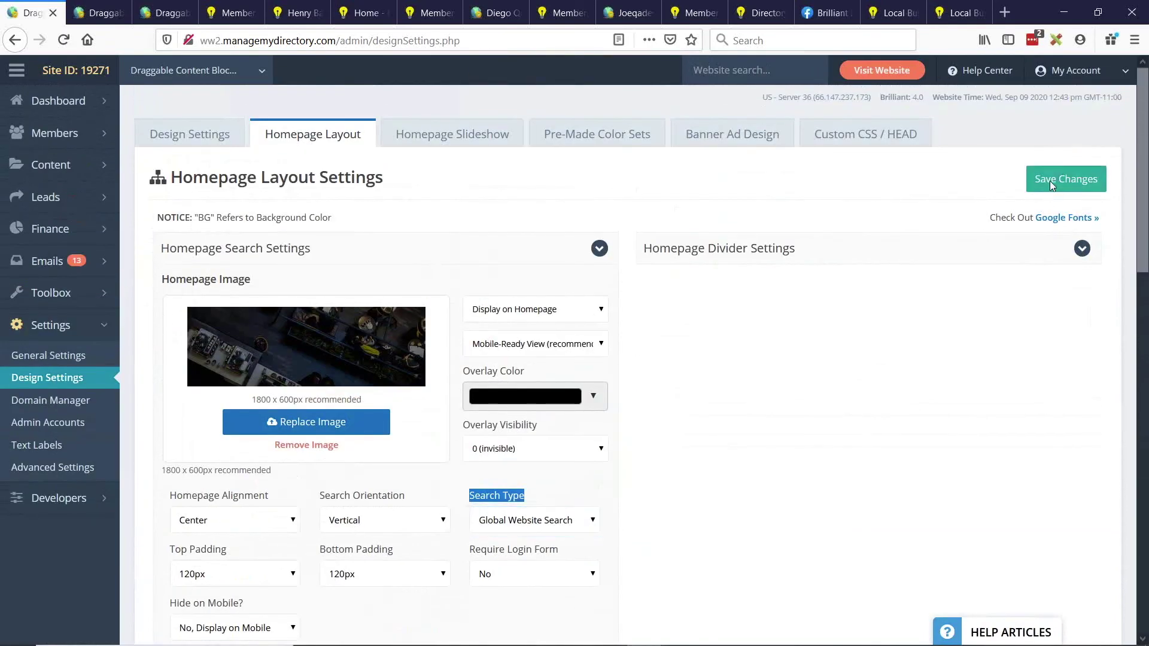
pyautogui.moveTo(239, 13); pyautogui.dragTo(122, 15)
# Reload the site and run a blank keyword search to get Results for: All.
pyautogui.click(64, 40)
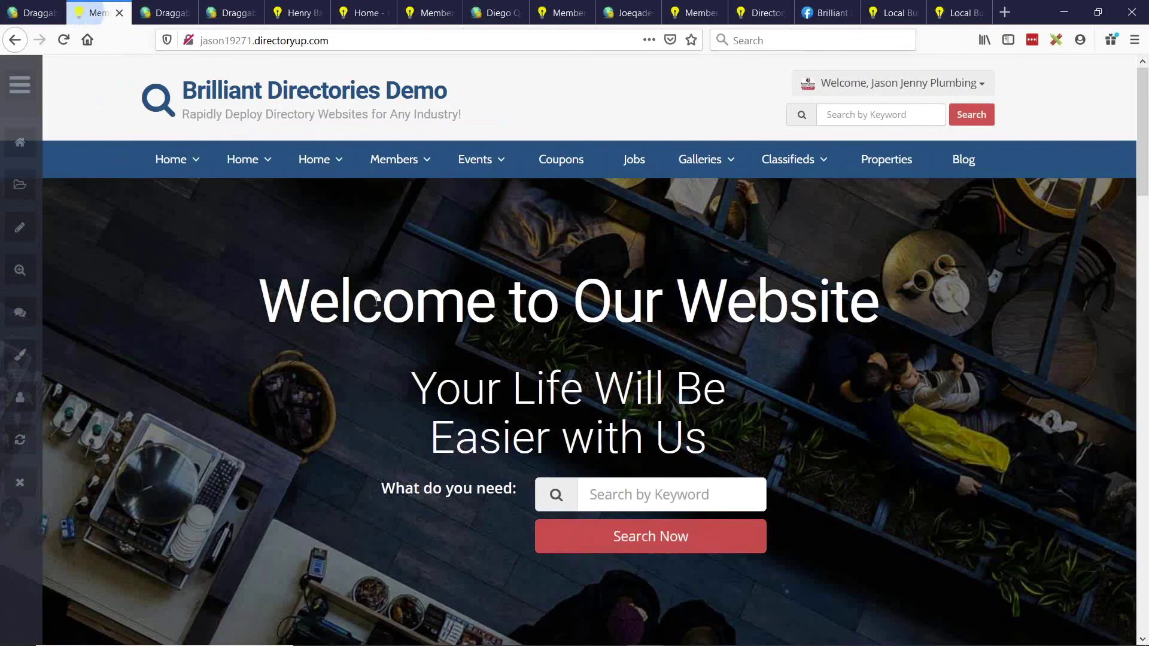
pyautogui.scroll(-2, 832, 323)
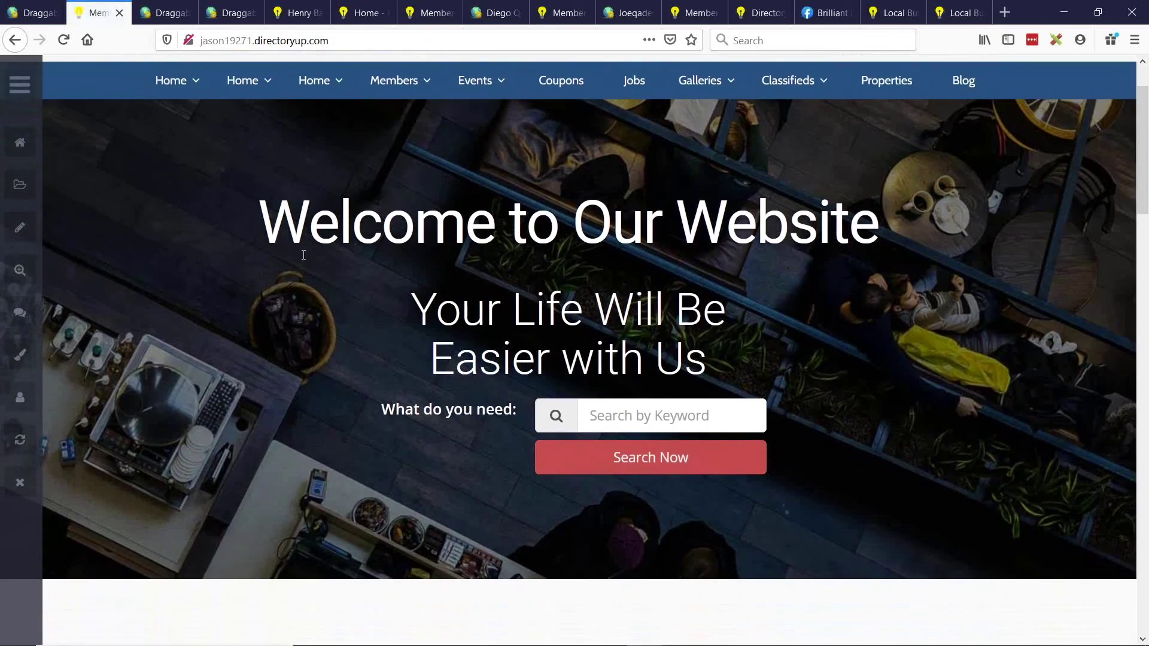
pyautogui.click(687, 467)
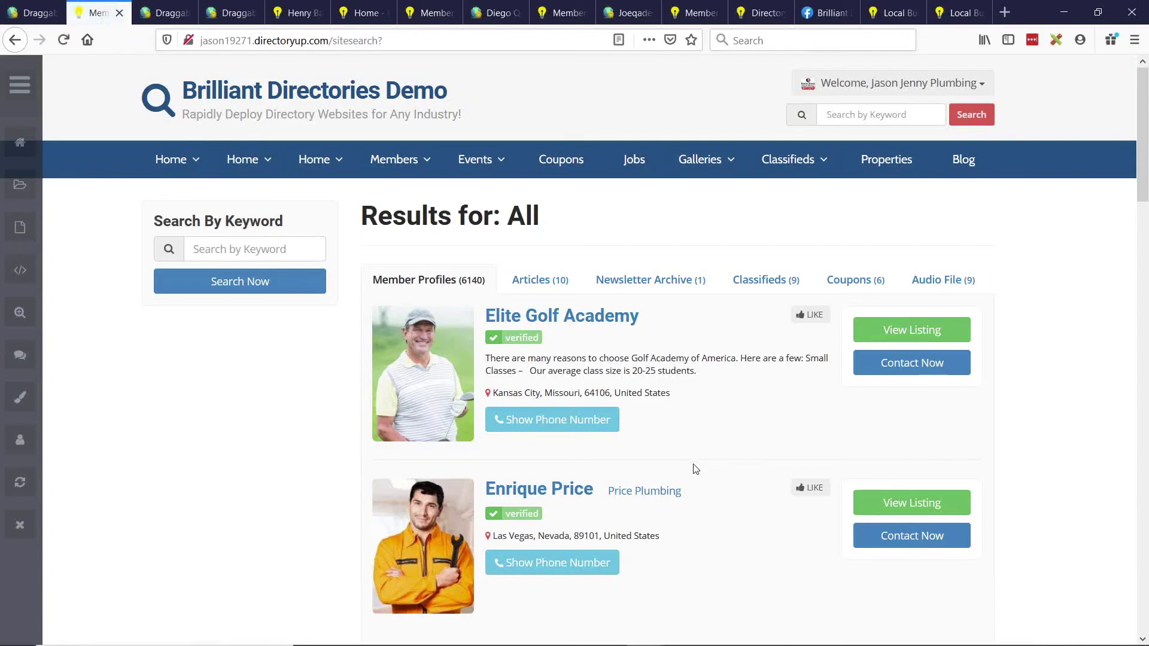
pyautogui.click(545, 280)
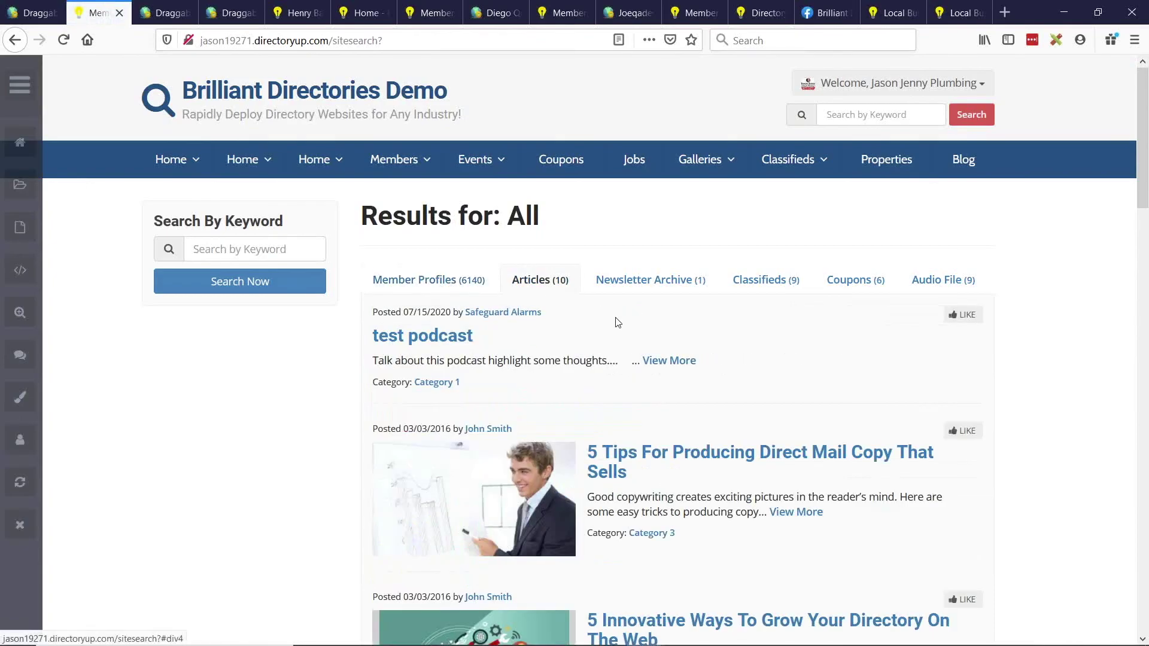
pyautogui.click(763, 282)
pyautogui.click(852, 282)
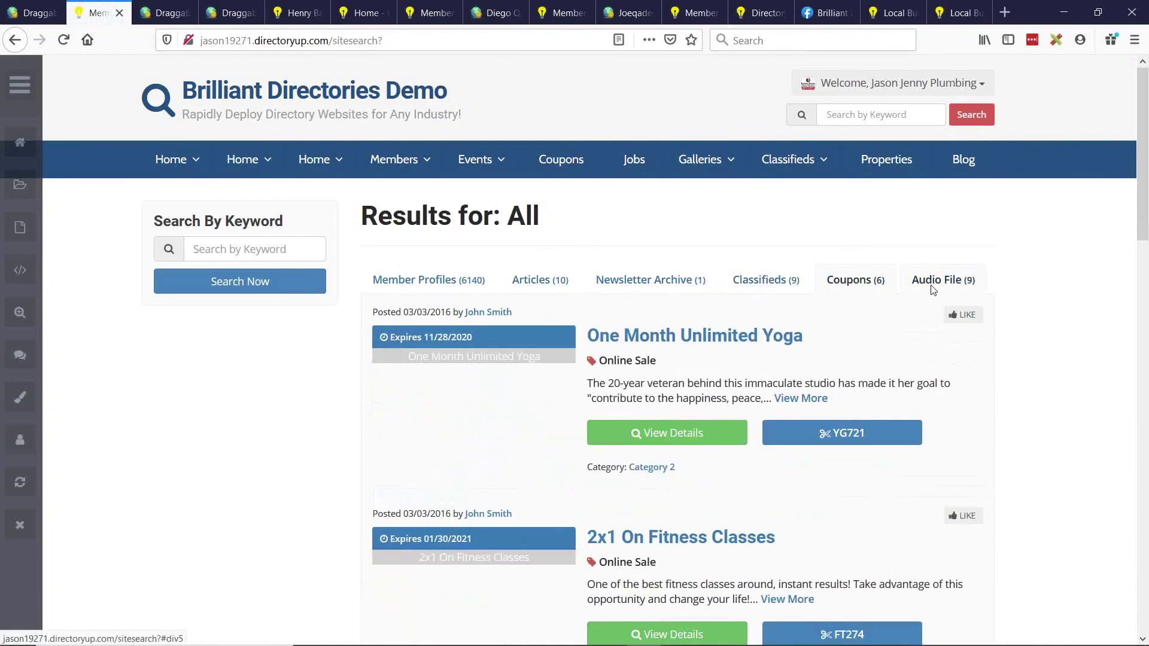
pyautogui.click(937, 281)
pyautogui.click(682, 292)
pyautogui.click(766, 281)
pyautogui.click(856, 281)
pyautogui.click(939, 281)
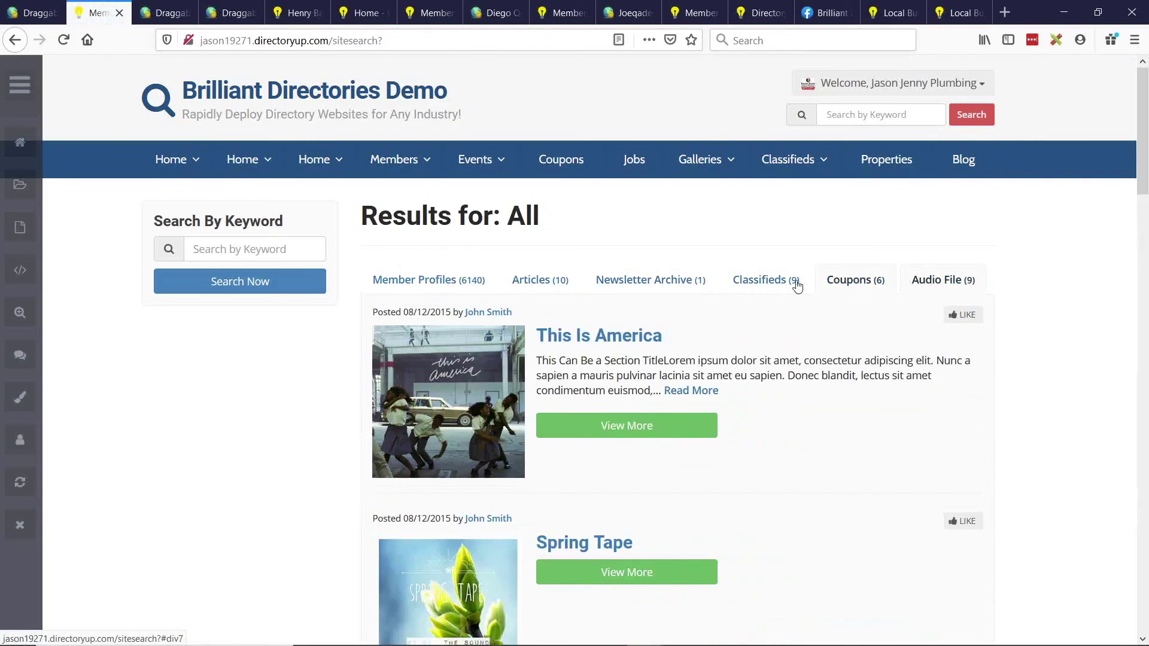
pyautogui.click(769, 281)
pyautogui.click(674, 286)
pyautogui.click(541, 280)
pyautogui.click(428, 280)
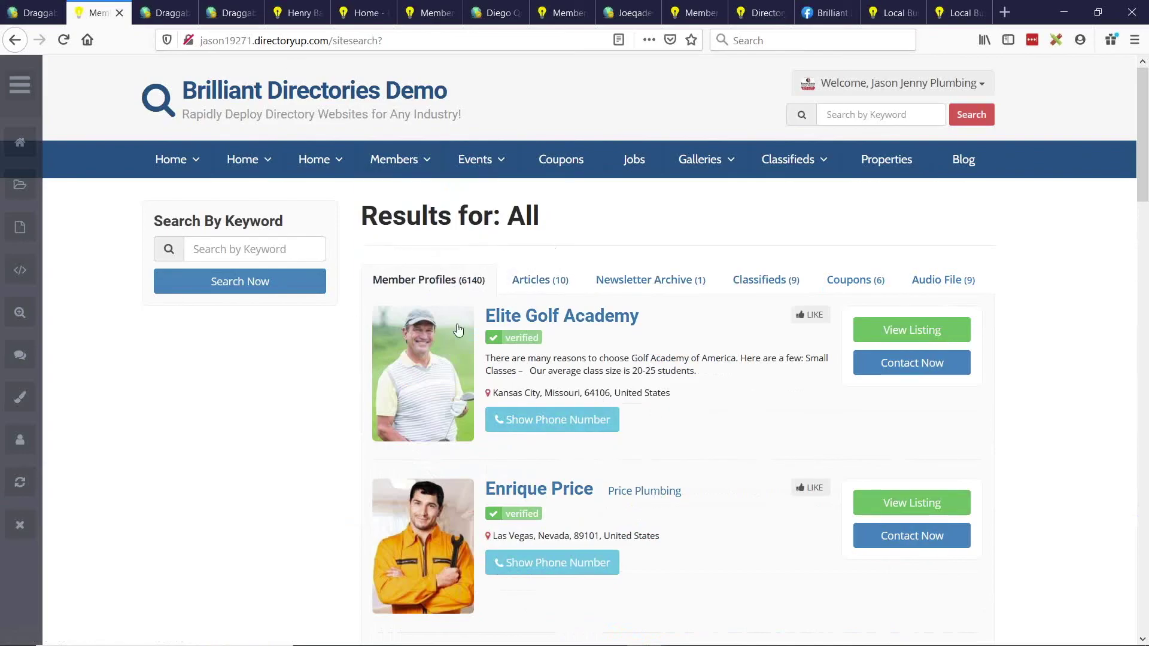
pyautogui.scroll(-5, 613, 344)
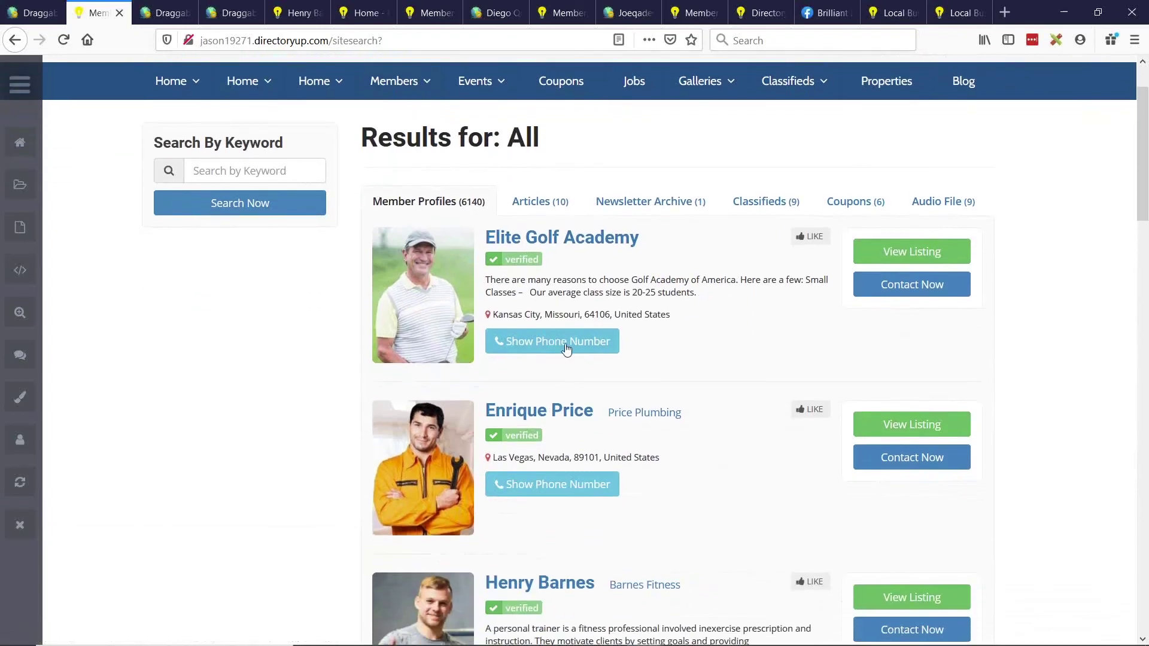
pyautogui.scroll(-16, 613, 345)
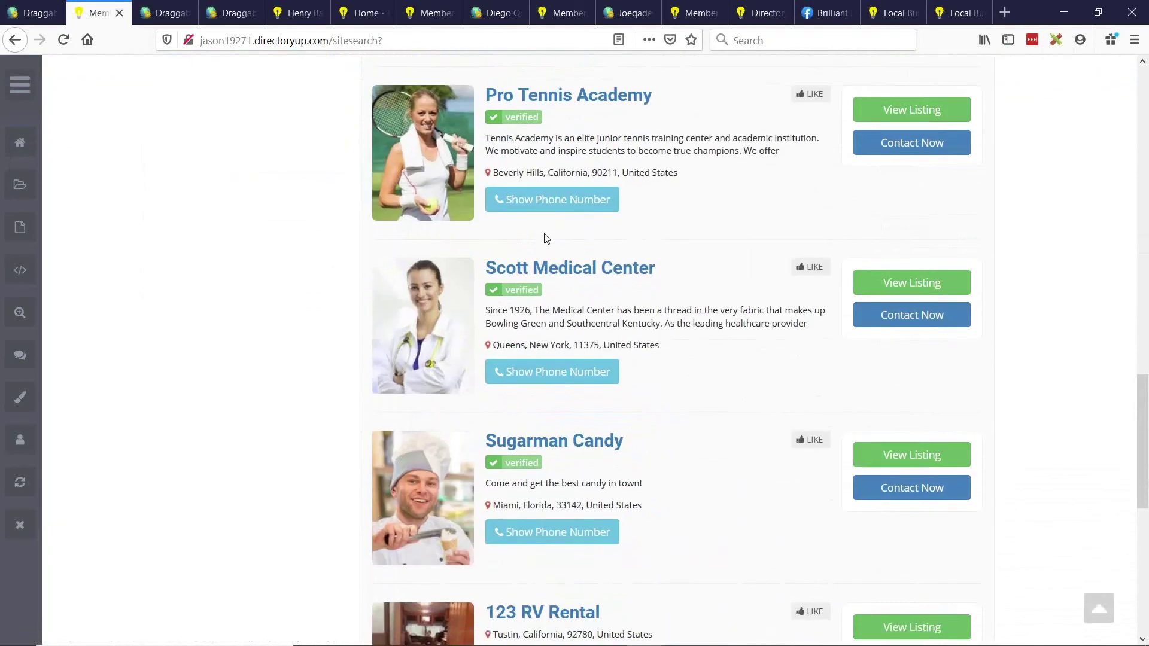
pyautogui.scroll(-3, 547, 238)
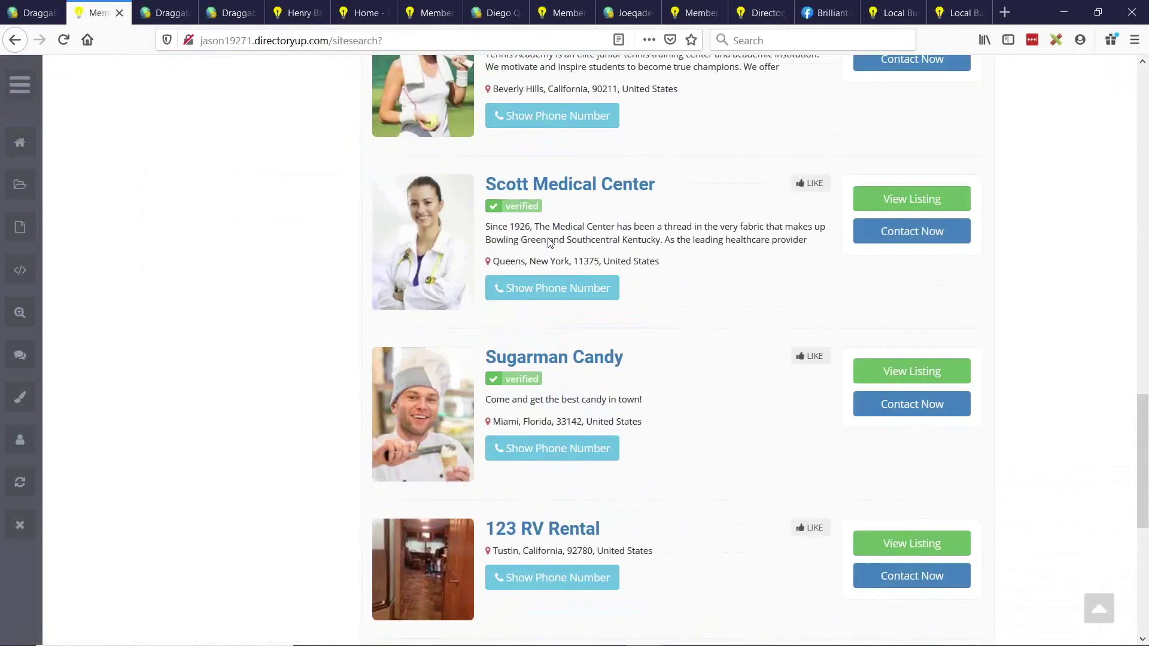
pyautogui.scroll(-4, 569, 249)
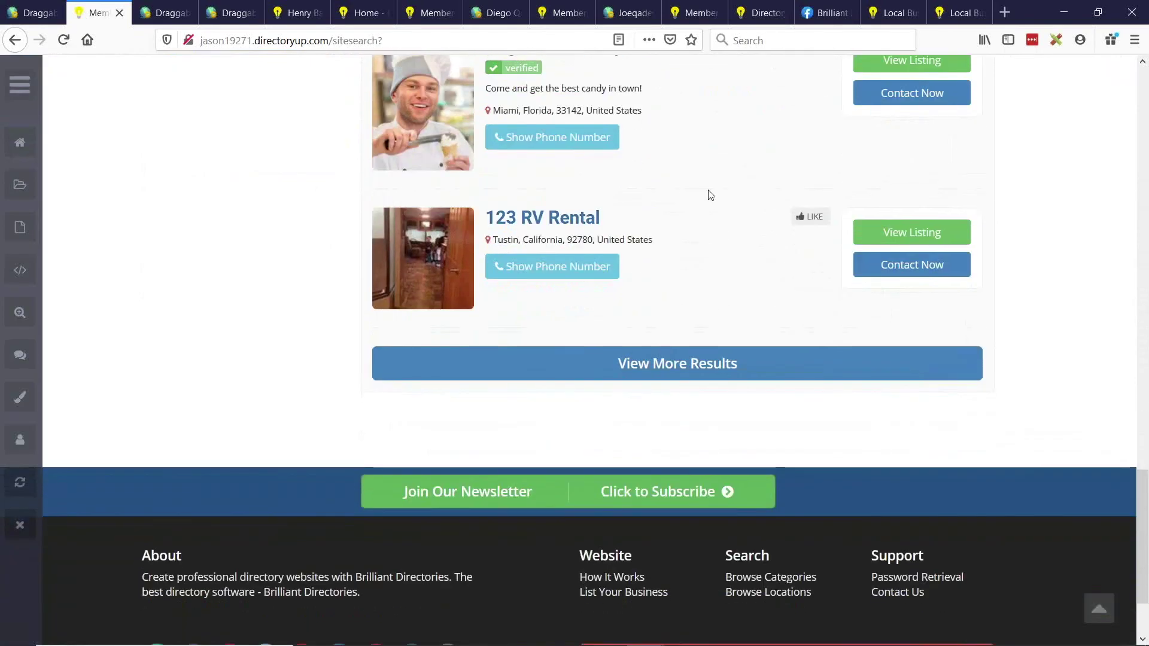
# Open View More Results to list all 6,140 member results and highlight the count.
pyautogui.click(678, 377)
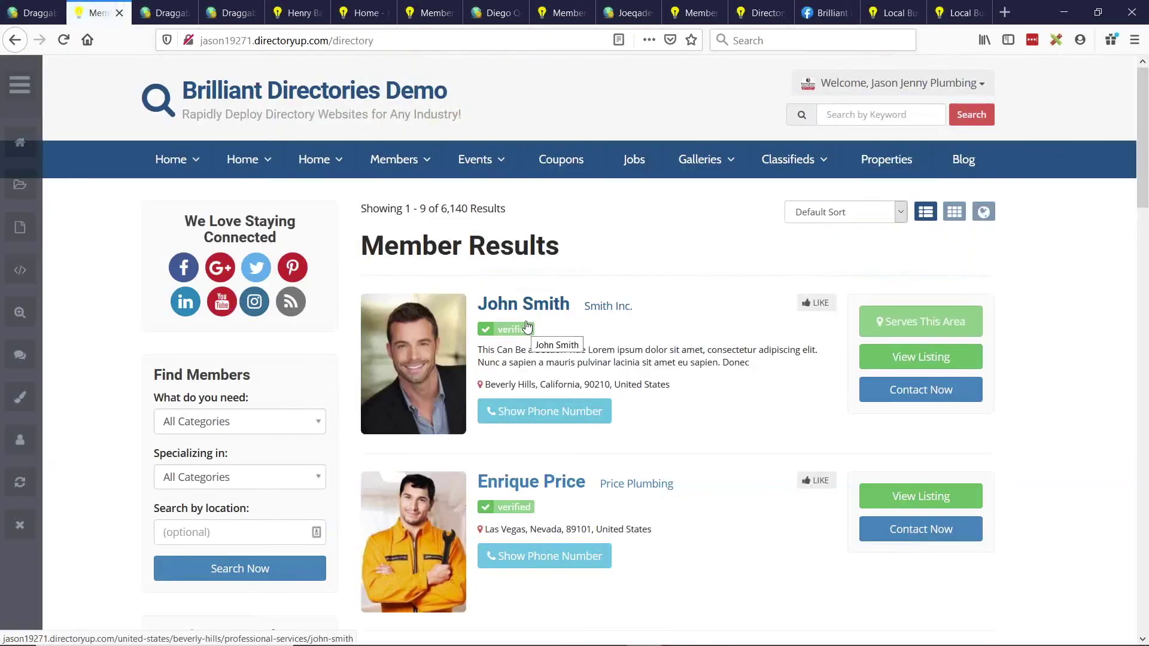
pyautogui.moveTo(441, 214); pyautogui.dragTo(508, 219)
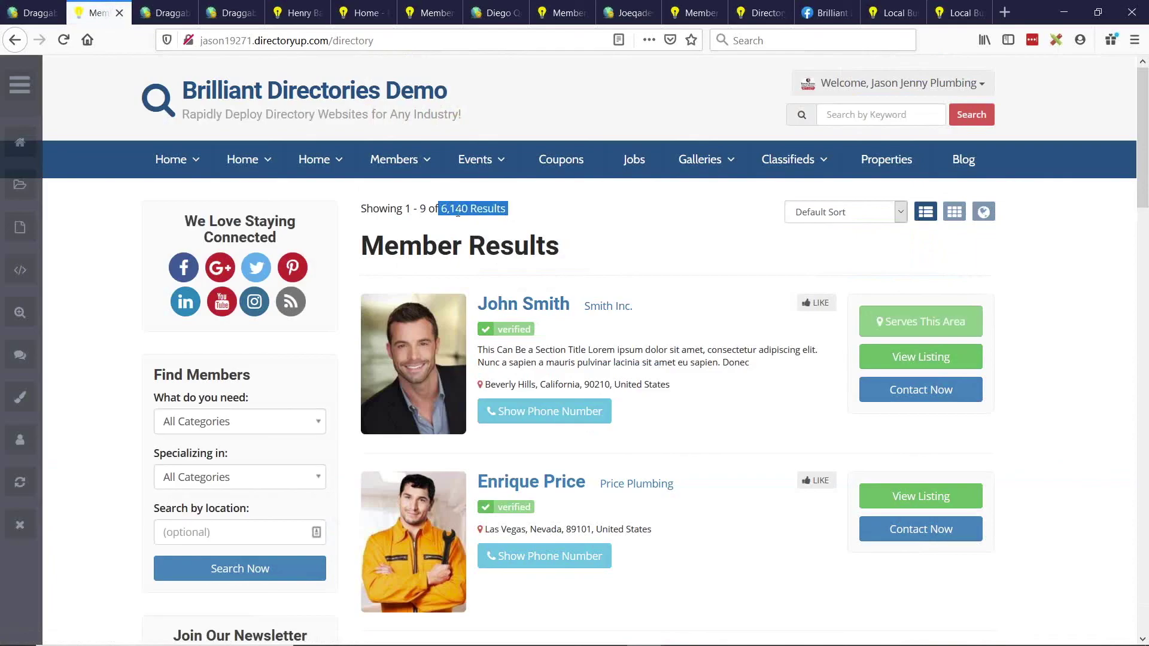
# Return to the All results and search the site for Golf, returning 50 member profiles.
pyautogui.click(15, 41)
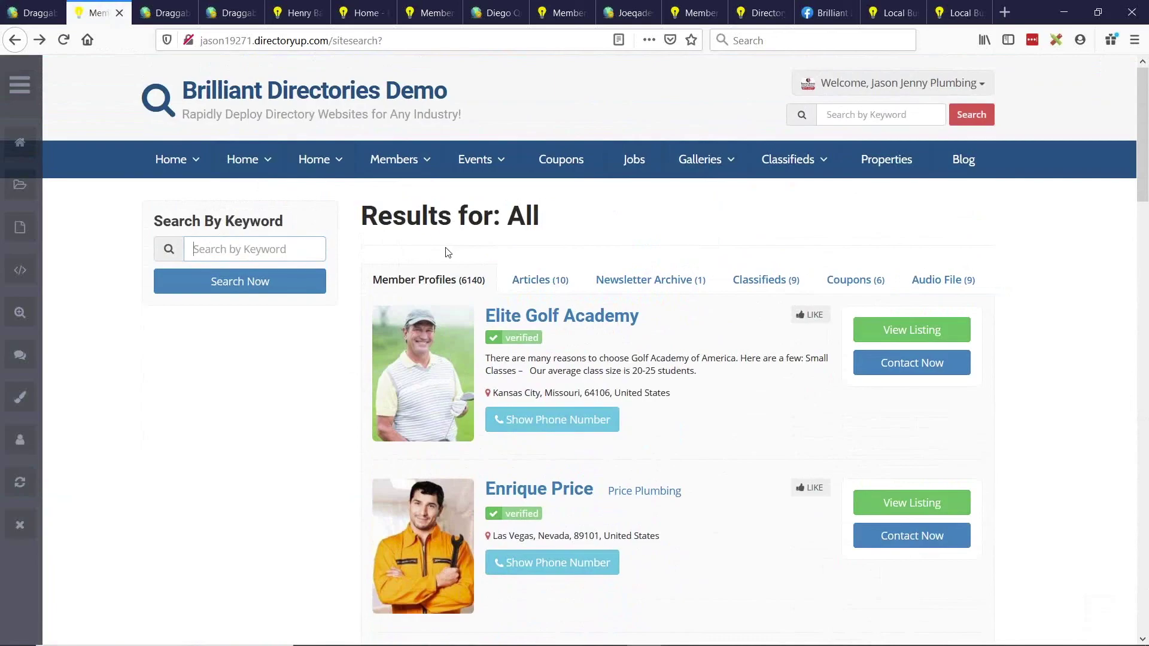
pyautogui.click(862, 119)
pyautogui.click(238, 251)
pyautogui.write('Golf')
pyautogui.click(267, 287)
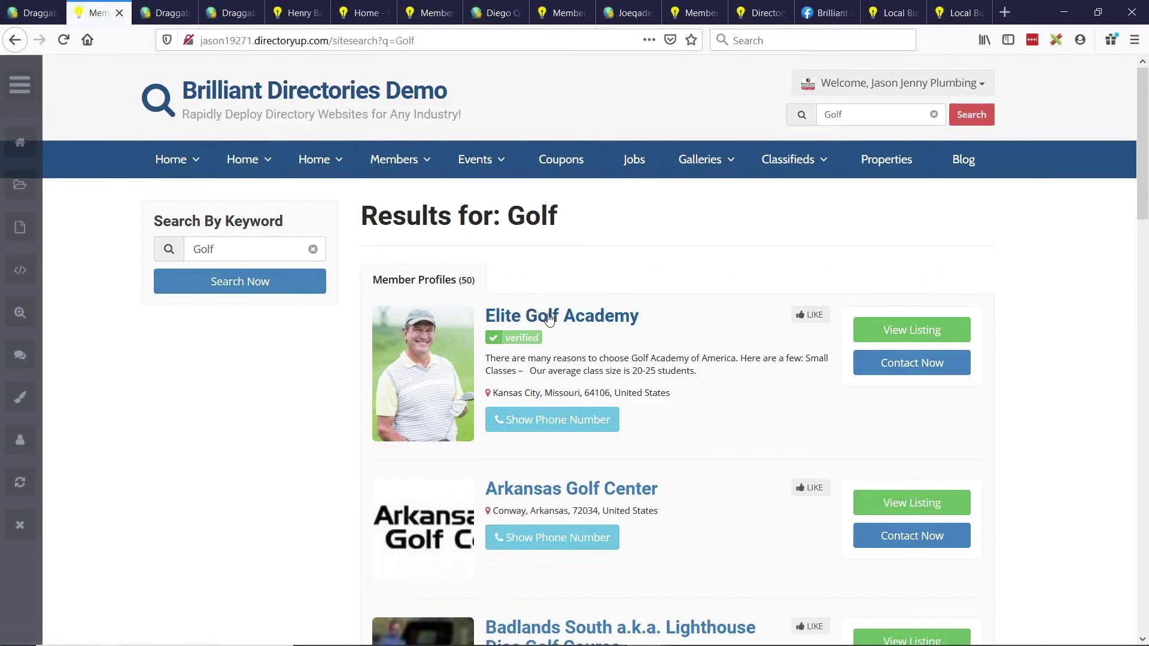
pyautogui.doubleClick(250, 252)
# Replace the keyword with tips, search, and view the 5 matching articles.
pyautogui.write('di')
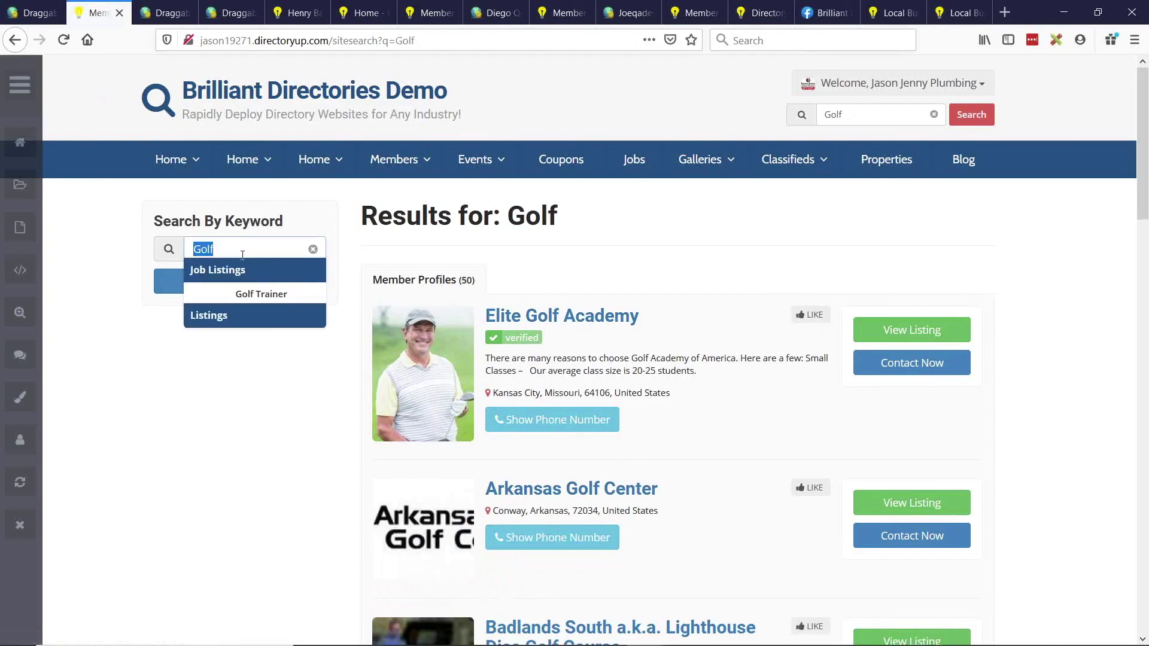
pyautogui.press('BackSpace')
pyautogui.write('tips')
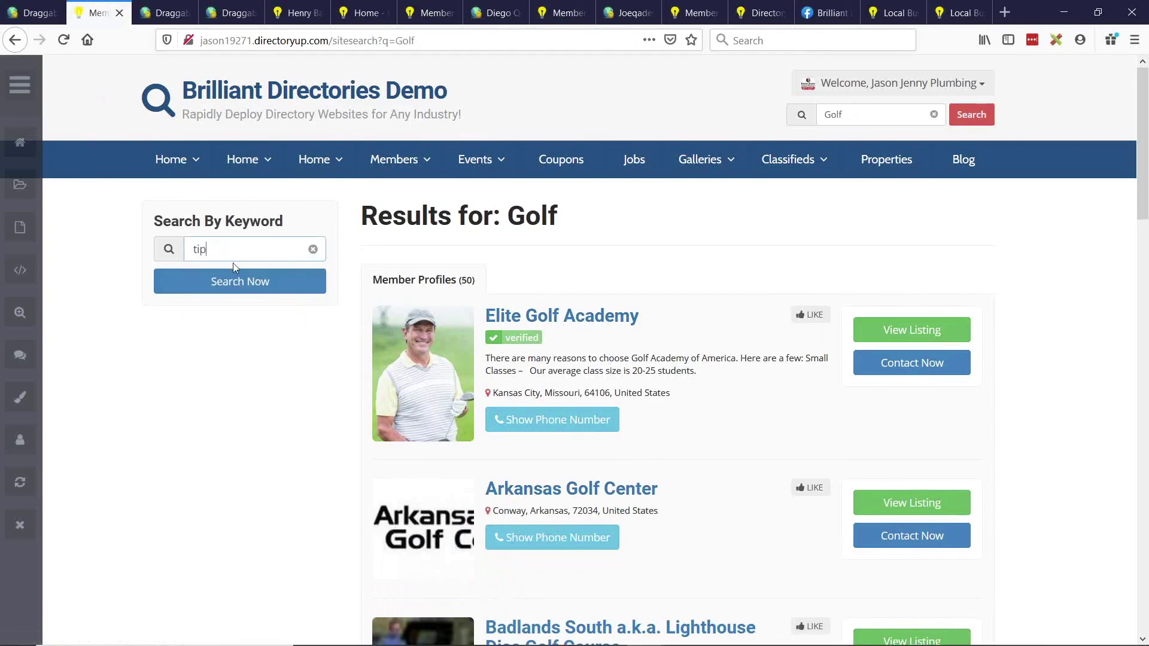
pyautogui.click(239, 287)
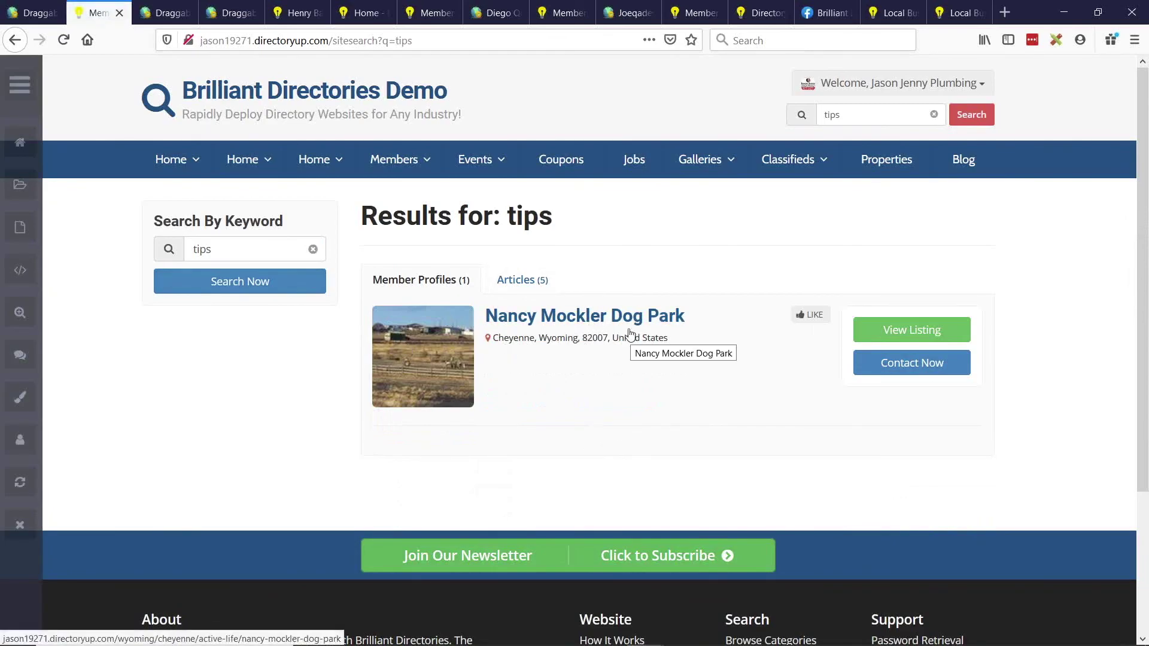
pyautogui.click(521, 281)
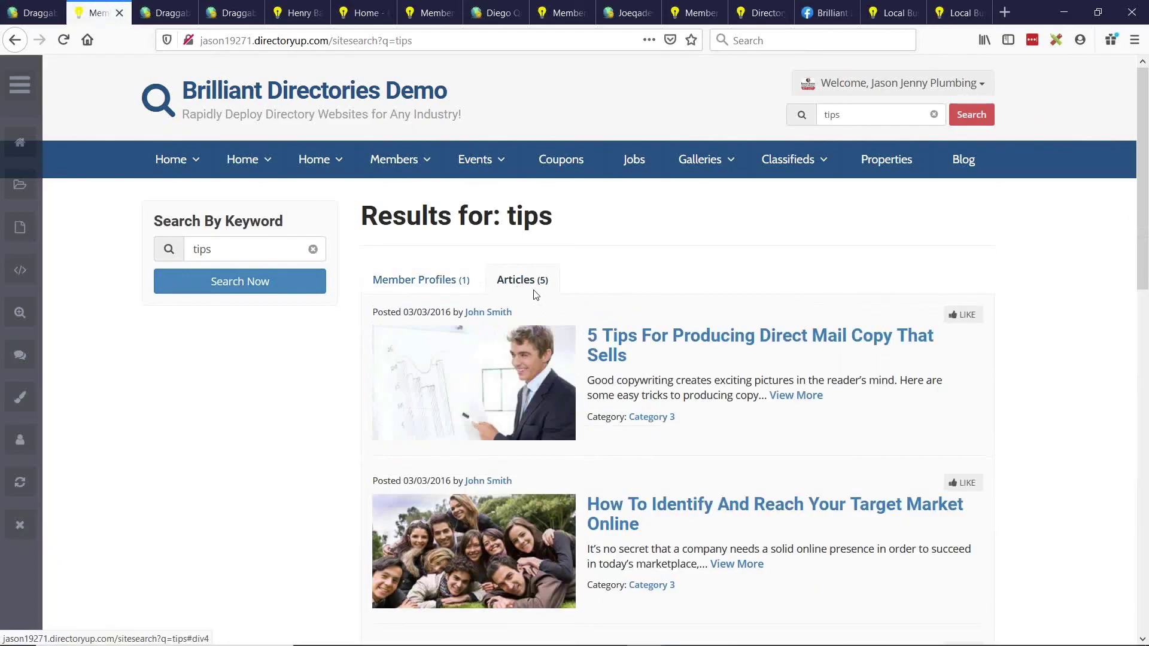
pyautogui.scroll(-2, 753, 286)
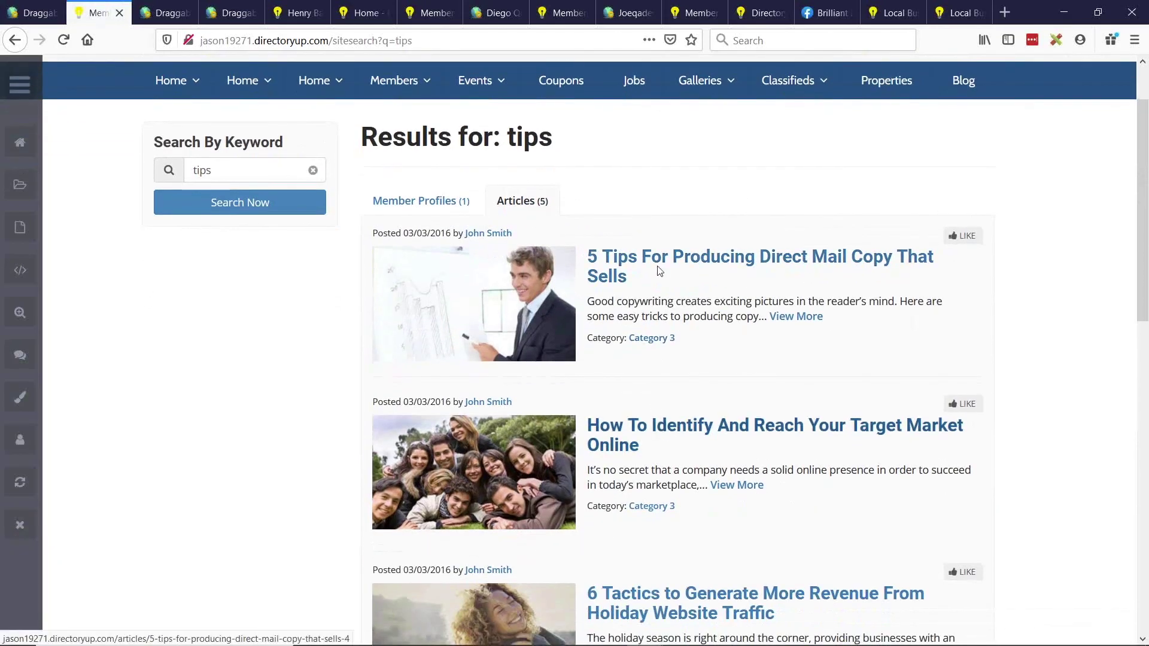
pyautogui.scroll(-5, 723, 326)
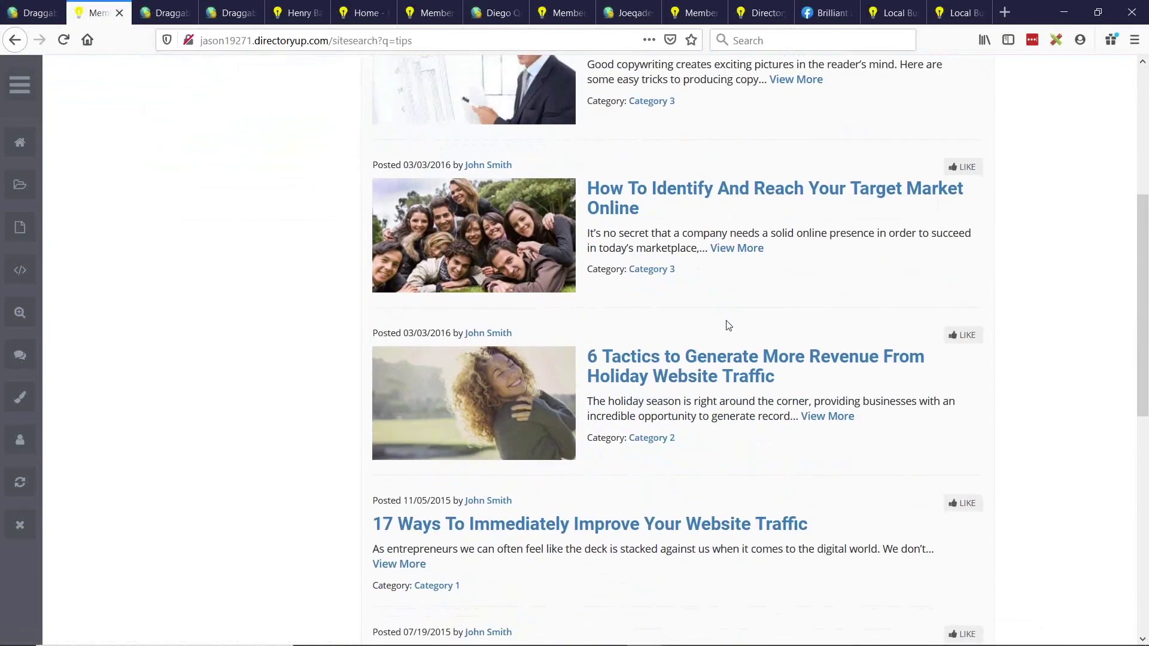
pyautogui.scroll(8, 377, 238)
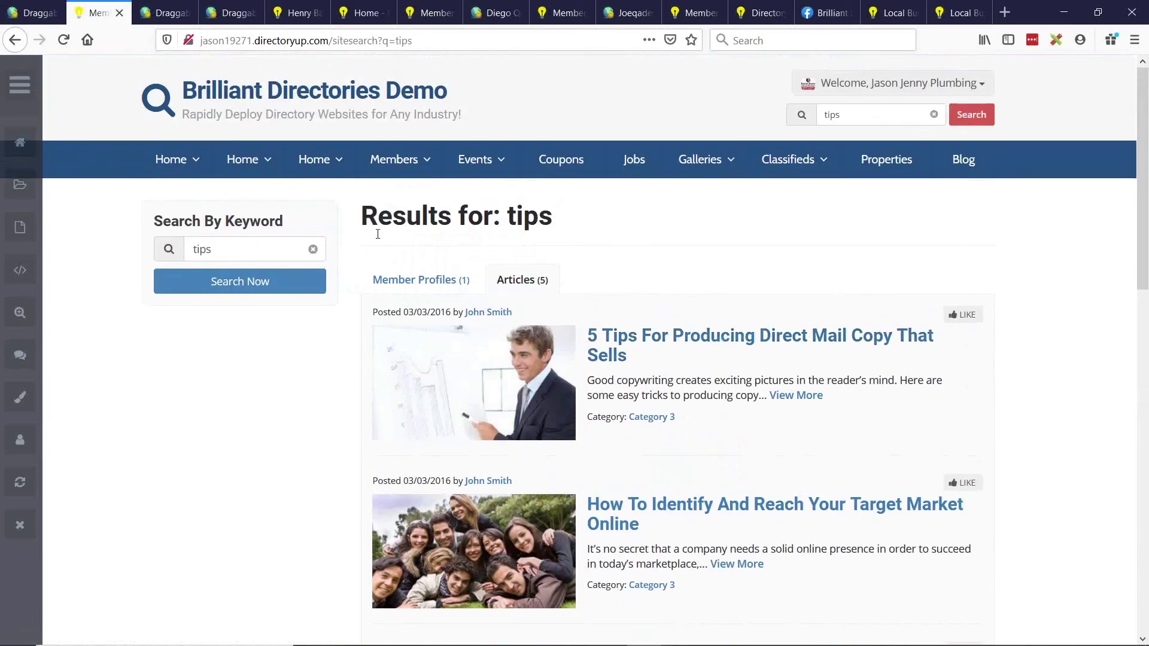